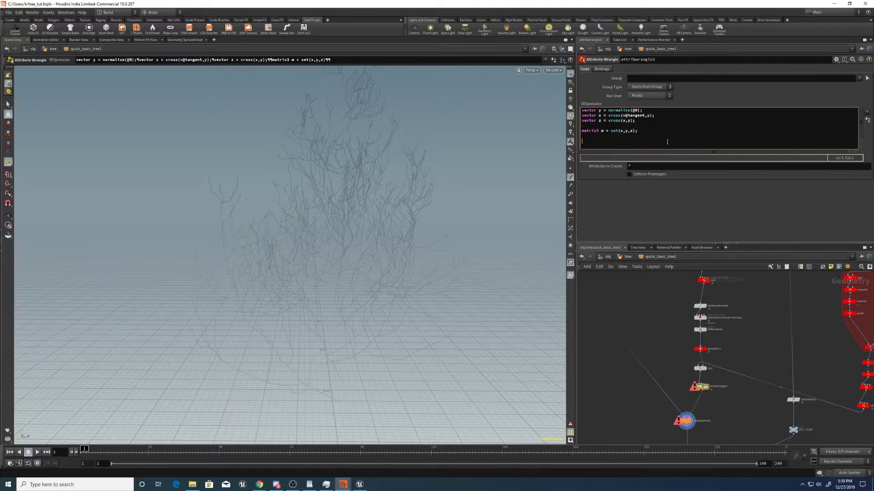
{"action": "type", "text": "@orient = quaternion(m)("}
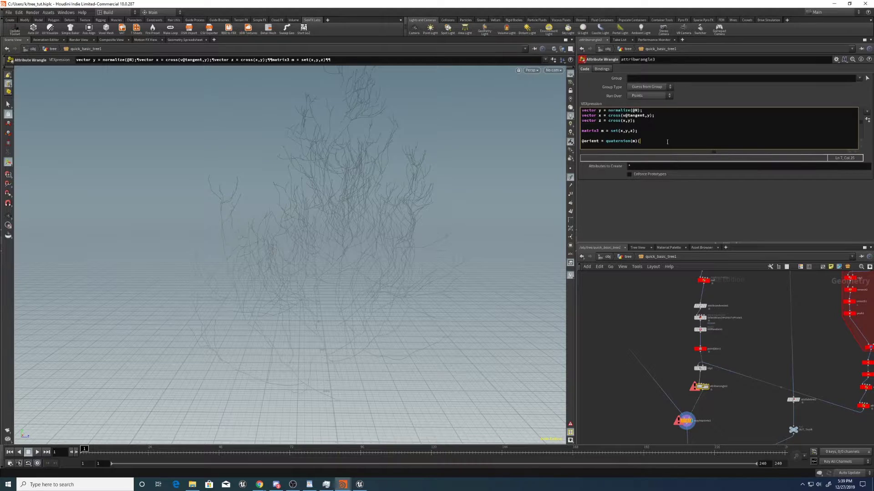
{"action": "key", "text": "BackSpace"}
{"action": "type", "text": ";"}
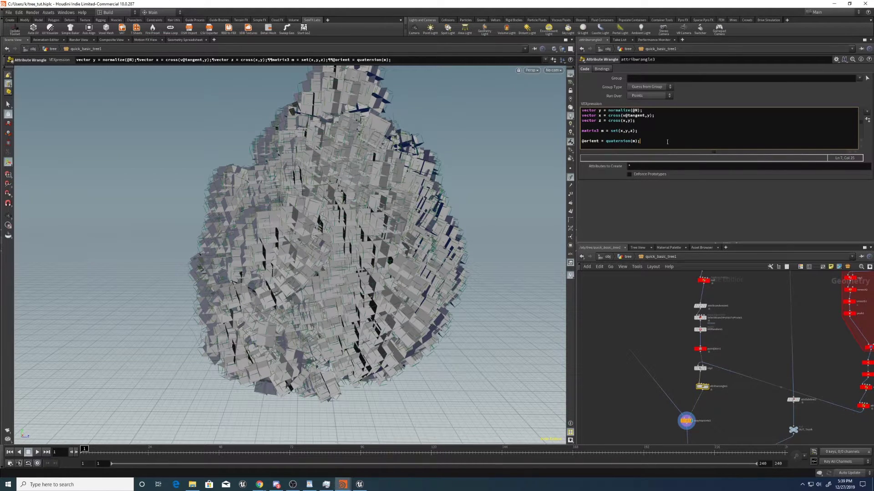
{"action": "key", "text": "space"}
{"action": "left_click_drag", "start_coordinate": [405, 179], "coordinate": [283, 291]}
{"action": "scroll", "coordinate": [441, 203], "scroll_direction": "up", "scroll_amount": 6}
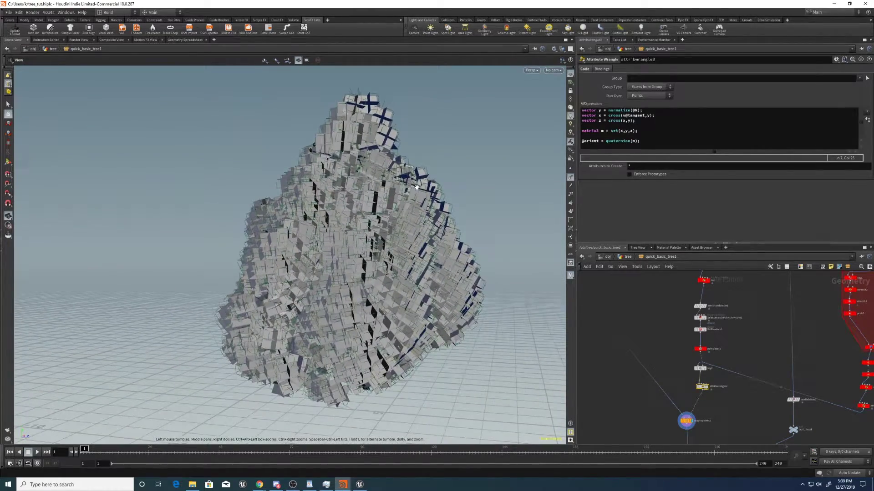
{"action": "left_click", "coordinate": [622, 136]}
{"action": "key", "text": "Return"}
{"action": "key", "text": "BackSpace"}
{"action": "left_click", "coordinate": [647, 125]}
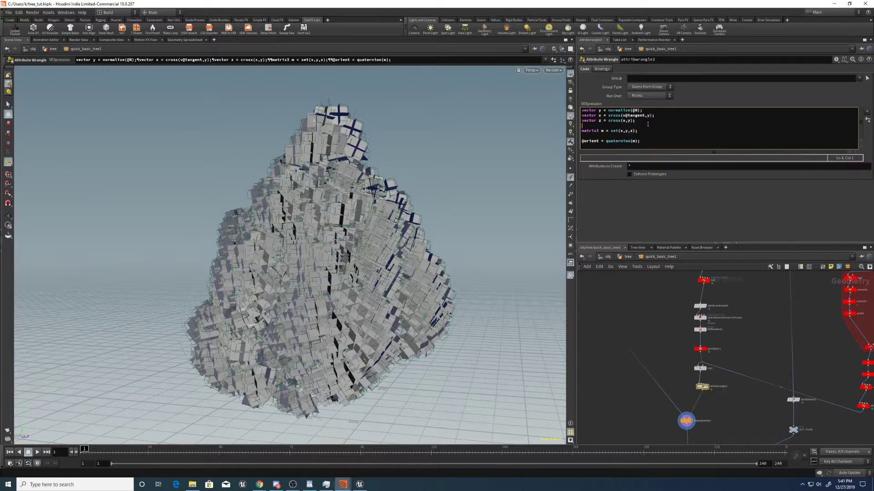
{"action": "key", "text": "Return"}
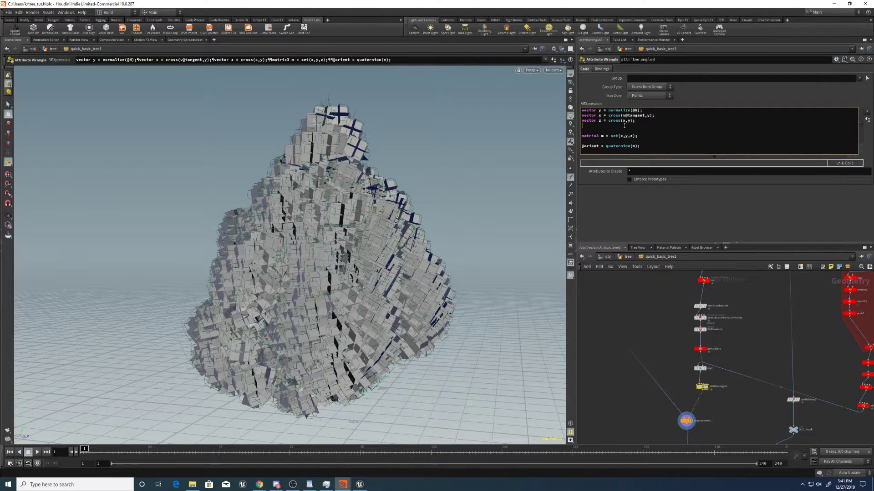
{"action": "type", "text": "float r = fit(rand("}
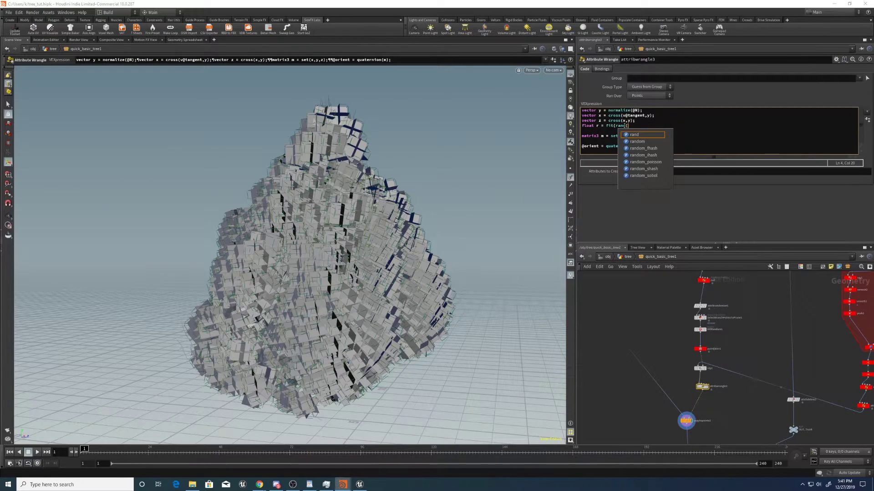
{"action": "type", "text": "@ptnum)"}
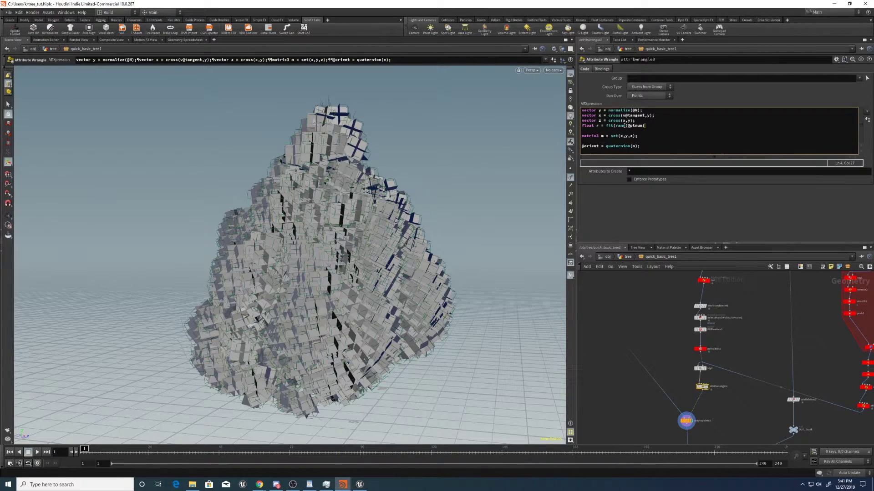
{"action": "type", "text": "2398"}
{"action": "type", "text": "-,"}
{"action": "type", "text": ",1,-1,1"}
{"action": "key", "text": "End"}
{"action": "type", "text": ";"}
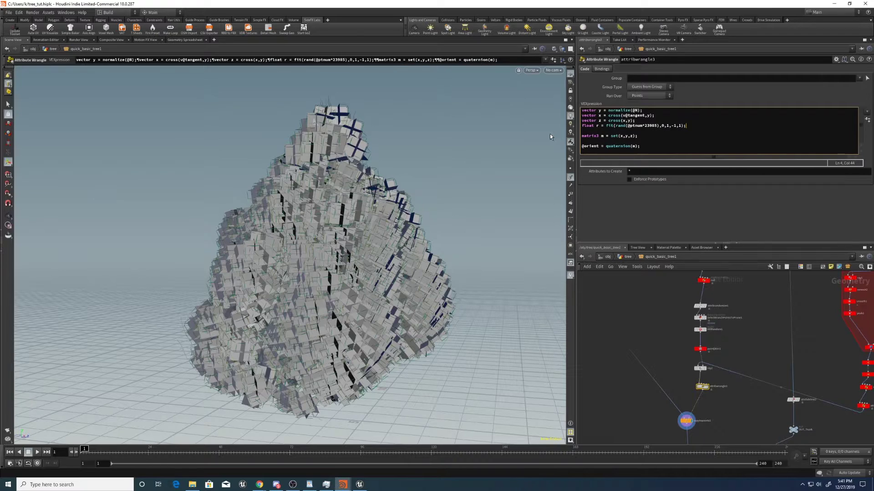
{"action": "key", "text": "Down"}
{"action": "left_click_drag", "start_coordinate": [671, 125], "coordinate": [640, 136]}
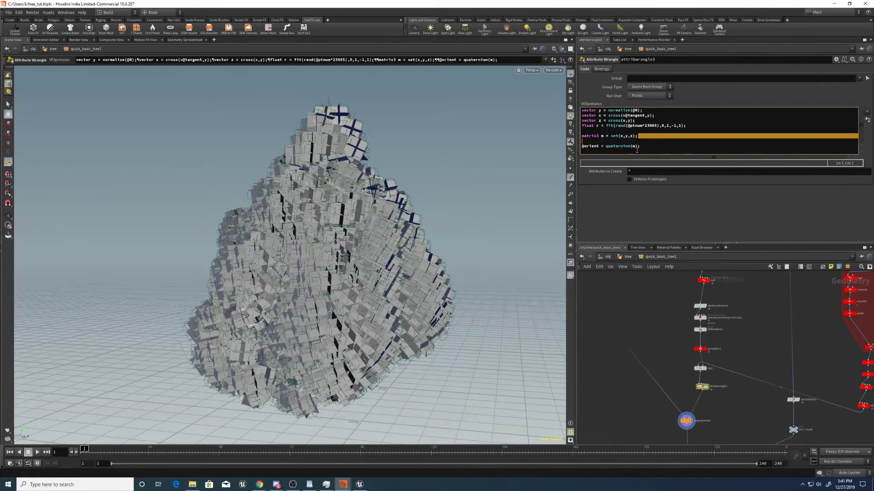
{"action": "left_click", "coordinate": [580, 141]}
{"action": "key", "text": "Return"}
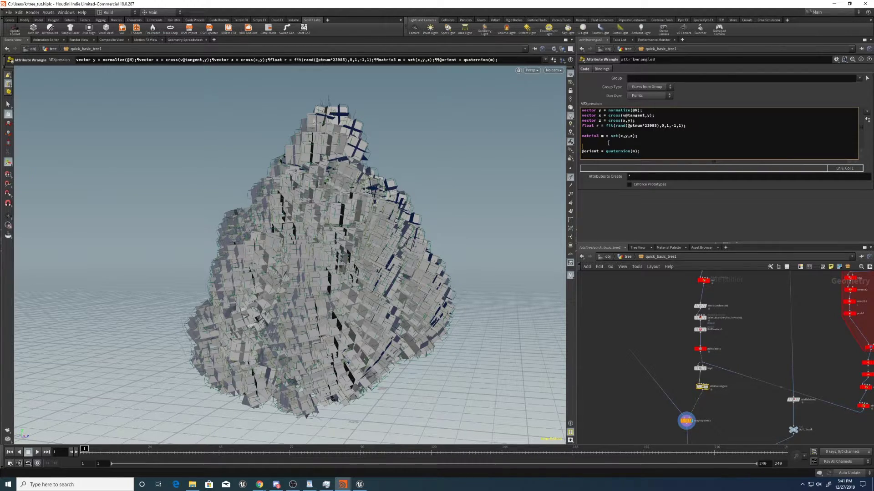
{"action": "key", "text": "Return"}
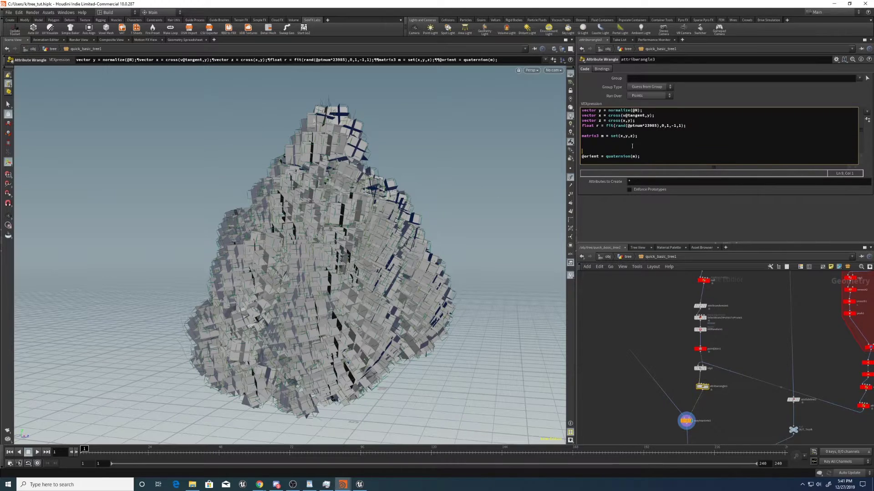
{"action": "type", "text": "roat"}
{"action": "key", "text": "BackSpace"}
{"action": "key", "text": "BackSpace"}
{"action": "type", "text": "tate(m,radians(\""}
{"action": "key", "text": "BackSpace"}
{"action": "type", "text": "*ch(\""}
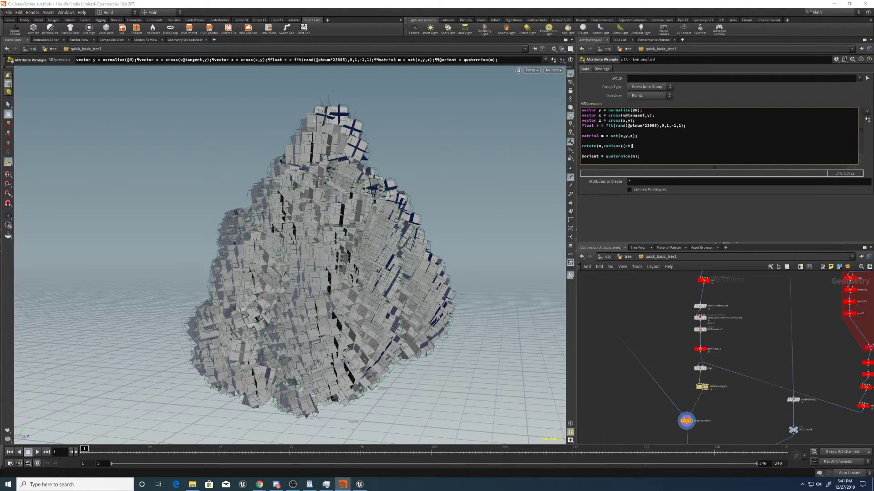
{"action": "type", "text": "rotat"}
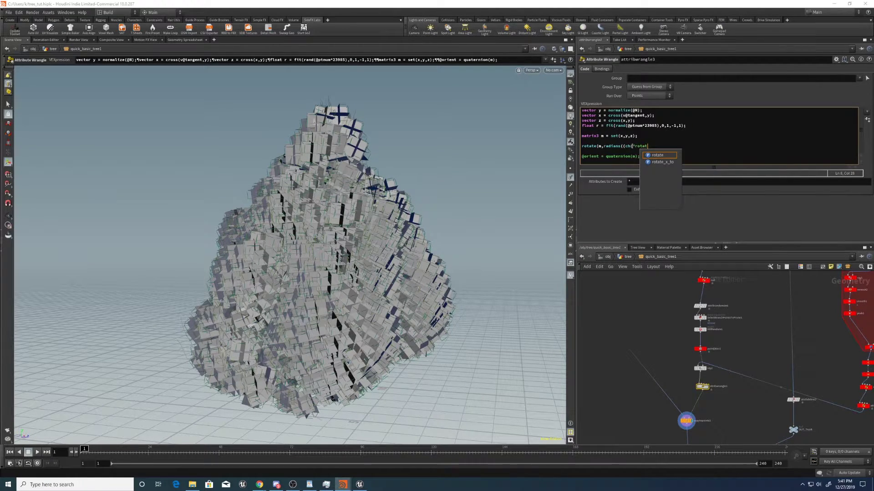
{"action": "type", "text": "e_x\""}
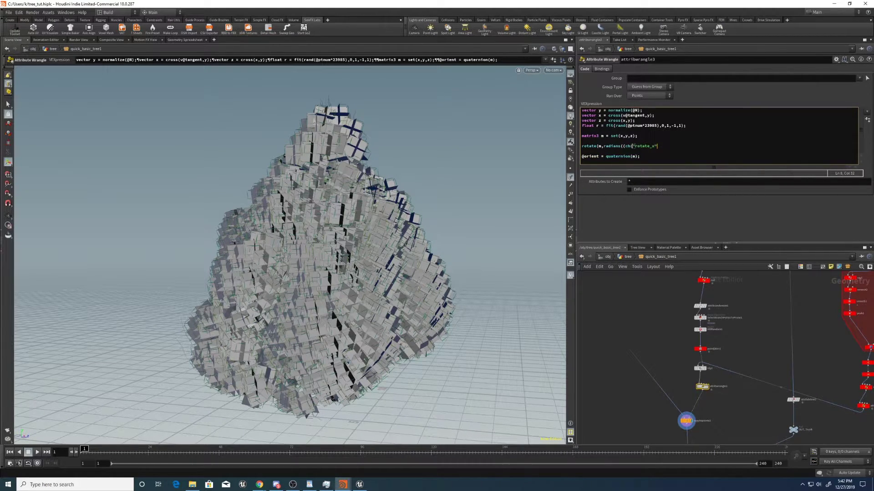
{"action": "type", "text": ")*("}
{"action": "type", "text": "r"}
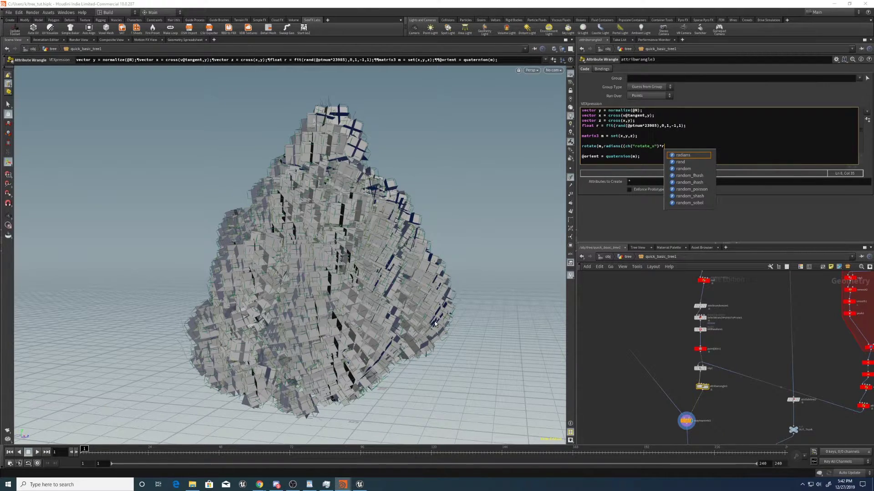
{"action": "left_click", "coordinate": [675, 146]}
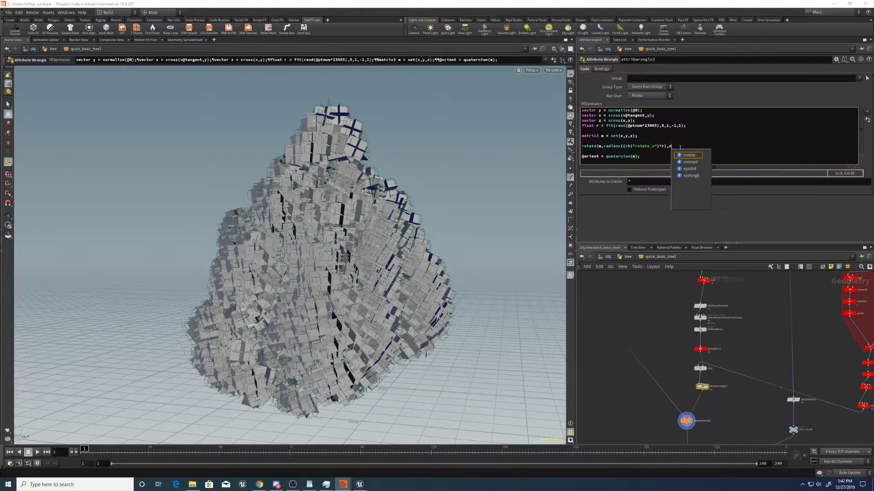
{"action": "type", "text": ");"}
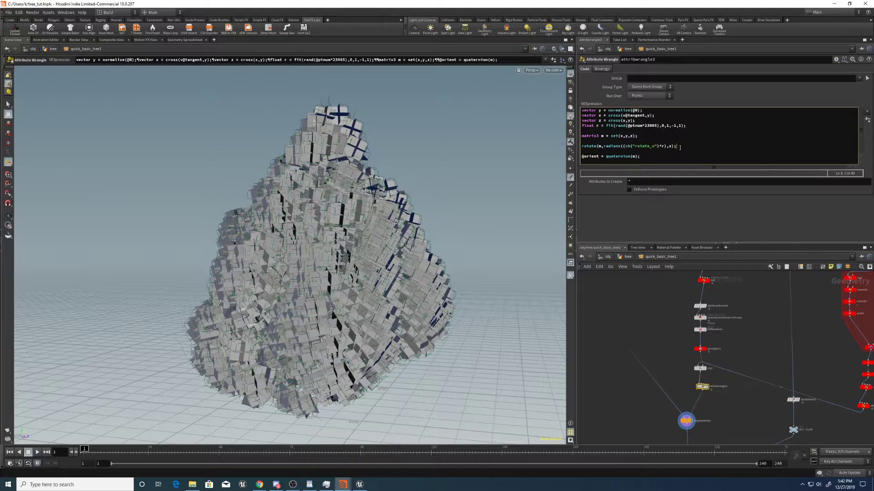
{"action": "key", "text": "Left"}
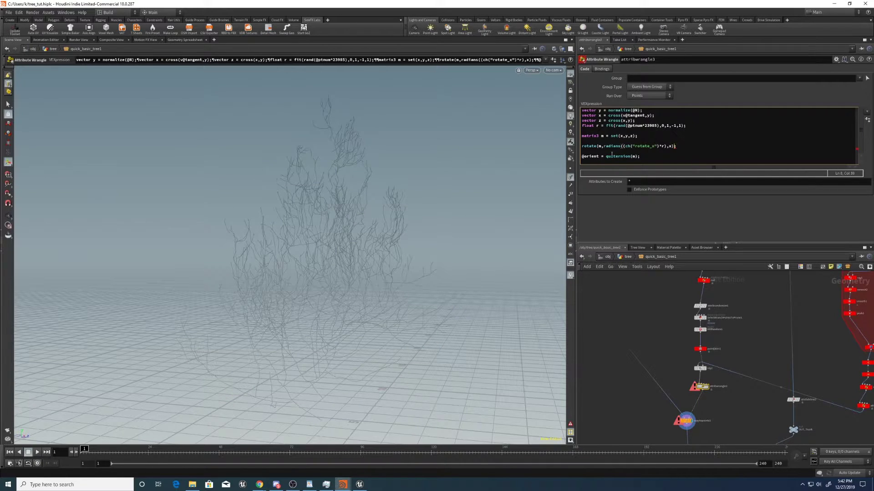
{"action": "key", "text": "Left"}
{"action": "key", "text": "Left"}
Close the rotate line, create the rotate_x spare parameter and set Rotate X to 250.
{"action": "type", "text": ")"}
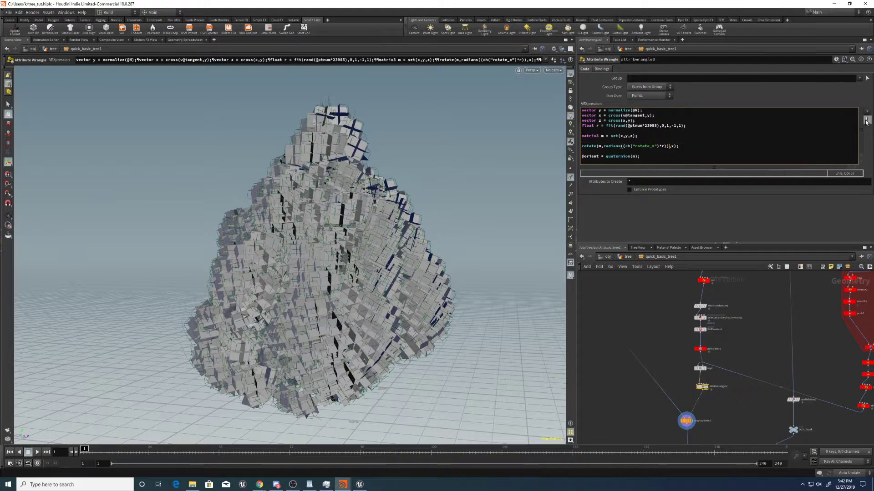
{"action": "left_click", "coordinate": [866, 119]}
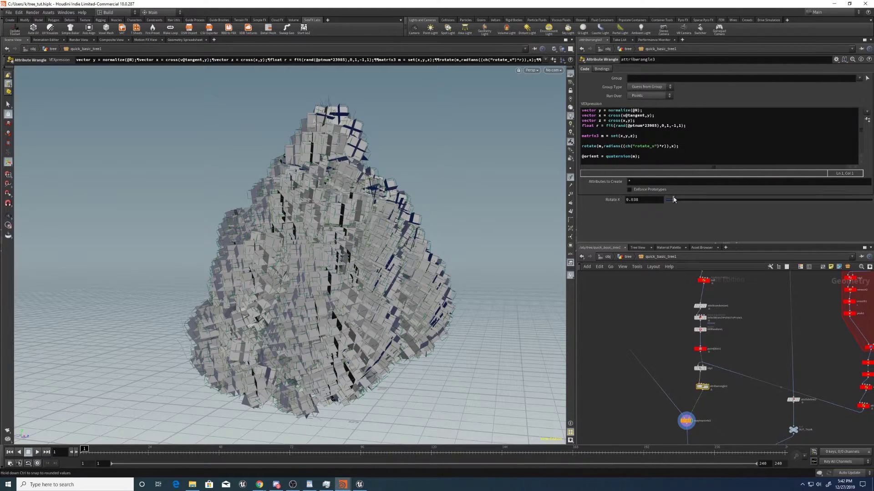
{"action": "middle_click_drag", "start_coordinate": [643, 199], "coordinate": [505, 170]}
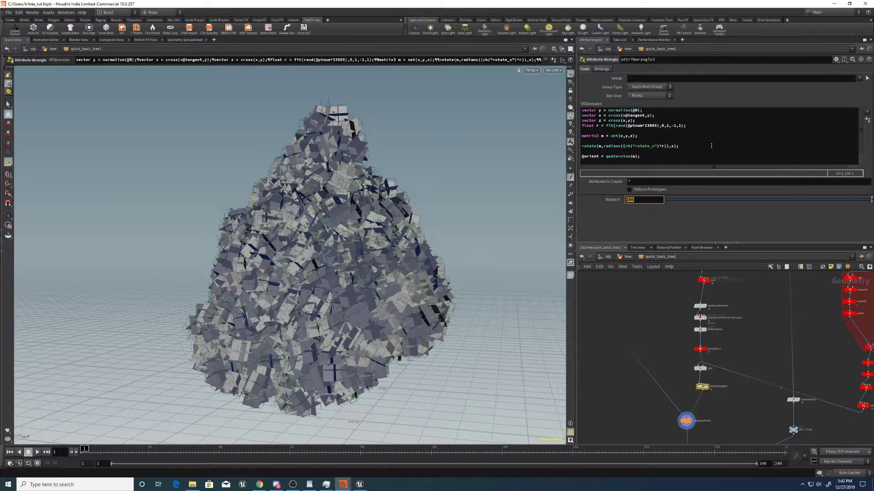
{"action": "left_click_drag", "start_coordinate": [680, 146], "coordinate": [589, 151]}
{"action": "key", "text": "ctrl+c"}
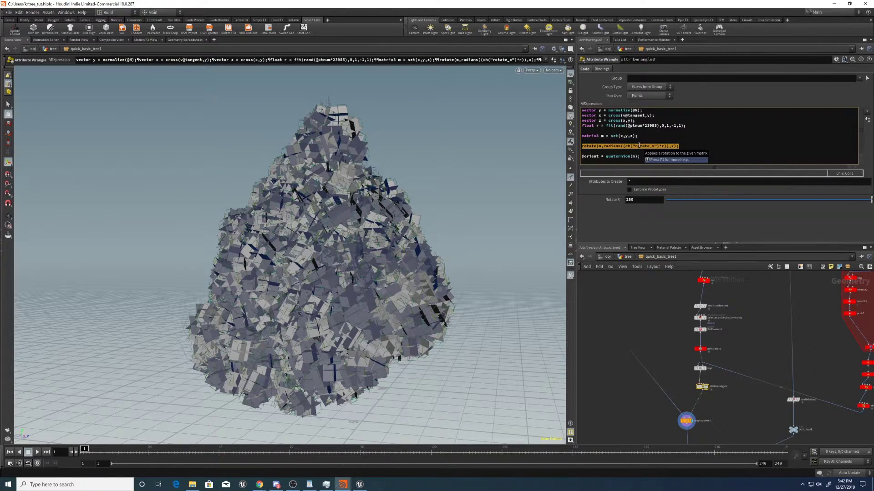
{"action": "key", "text": "Down"}
{"action": "key", "text": "ctrl+v"}
{"action": "key", "text": "Down"}
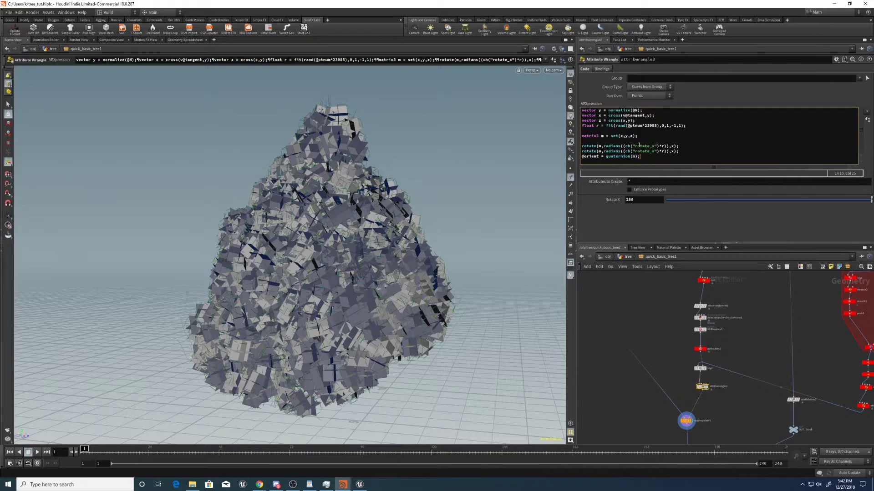
{"action": "key", "text": "Left"}
{"action": "key", "text": "Home"}
{"action": "key", "text": "Return"}
{"action": "key", "text": "Up"}
{"action": "key", "text": "ctrl+v"}
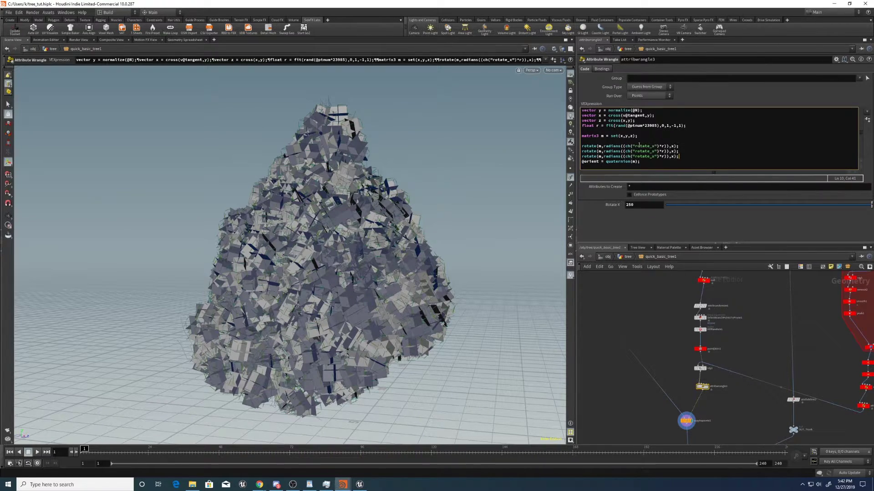
{"action": "key", "text": "Return"}
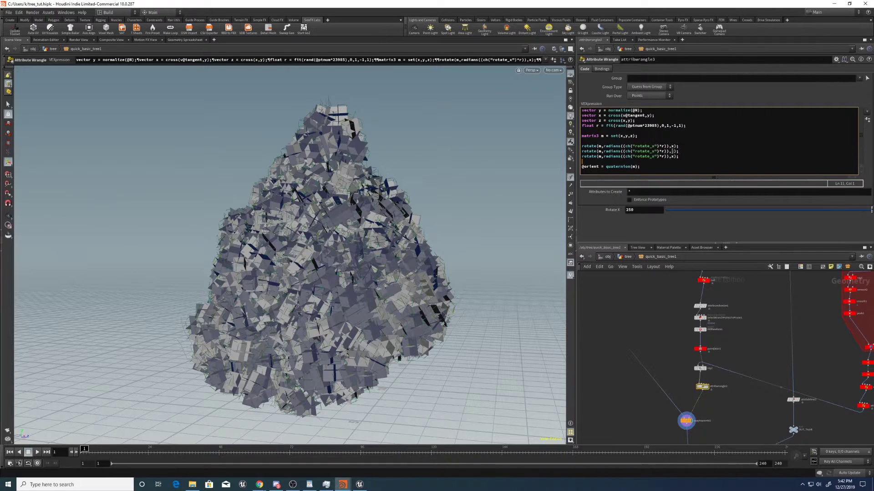
Change the second rotate line to rotate_y about y and the third to rotate_z about z.
{"action": "left_click", "coordinate": [672, 151]}
{"action": "key", "text": "BackSpace"}
{"action": "type", "text": "y"}
{"action": "key", "text": "Down"}
{"action": "key", "text": "Left"}
{"action": "key", "text": "Left"}
{"action": "key", "text": "Up"}
{"action": "key", "text": "BackSpace"}
{"action": "type", "text": "y"}
{"action": "key", "text": "Down"}
{"action": "key", "text": "BackSpace"}
{"action": "type", "text": "z"}
Create the rotate_y and rotate_z sliders, set all three rotations to 45, and orbit to inspect.
{"action": "left_click", "coordinate": [866, 120]}
{"action": "left_click", "coordinate": [640, 211]}
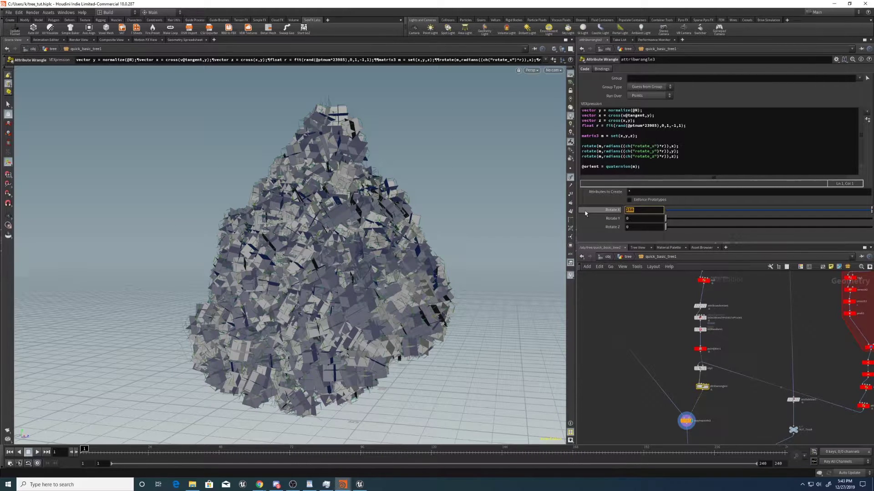
{"action": "type", "text": "45"}
{"action": "key", "text": "Tab"}
{"action": "type", "text": "45"}
{"action": "key", "text": "Tab"}
{"action": "type", "text": "45"}
{"action": "key", "text": "Tab"}
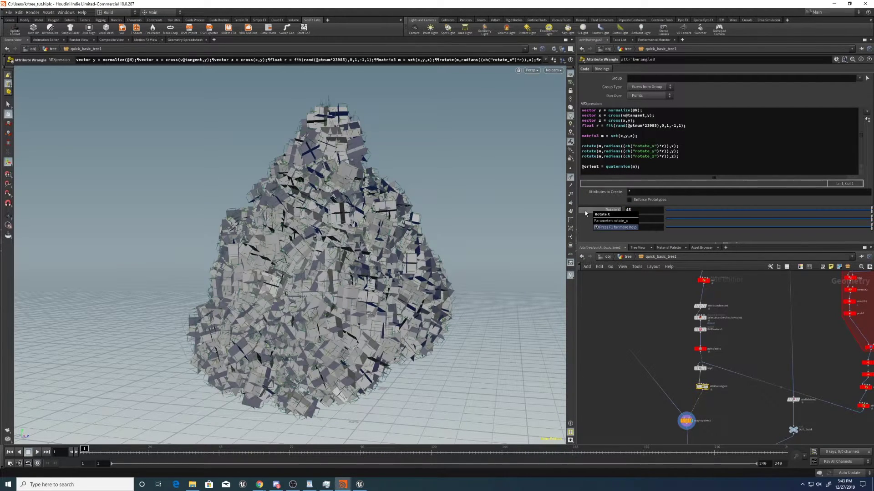
{"action": "key", "text": "Escape"}
{"action": "left_click_drag", "start_coordinate": [314, 182], "coordinate": [376, 201]}
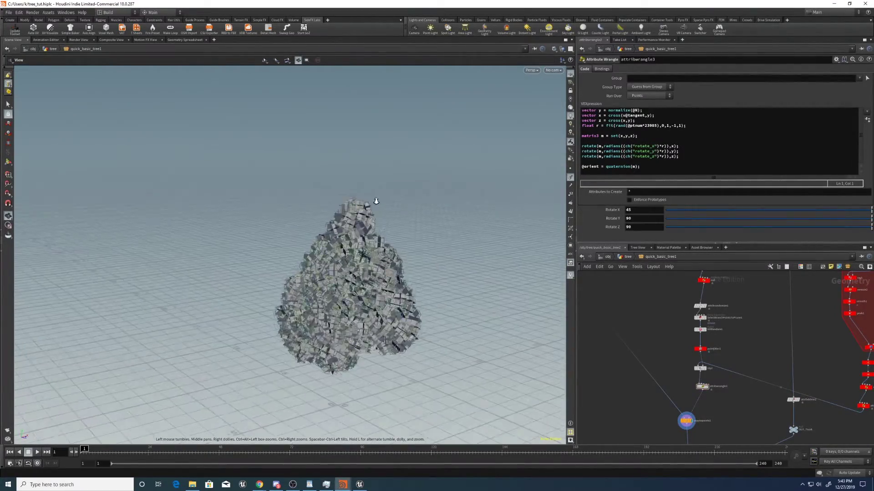
{"action": "scroll", "coordinate": [375, 202], "scroll_direction": "up", "scroll_amount": 6}
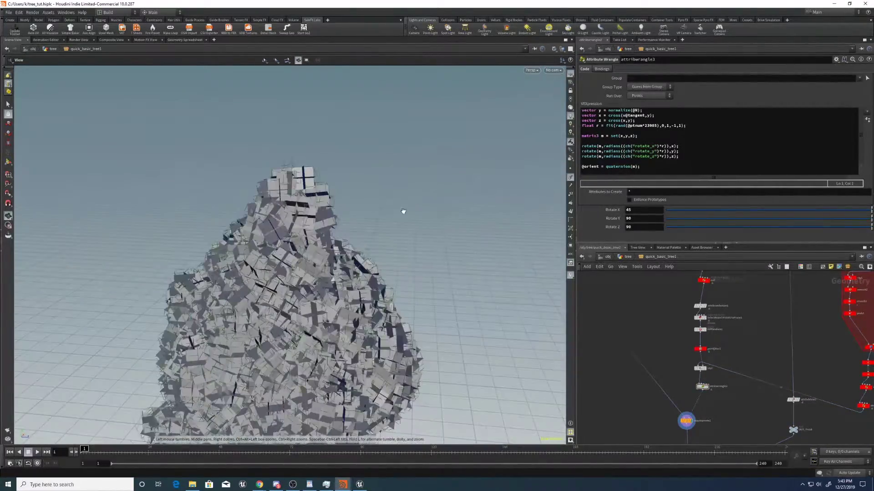
Reset Rotate X, Rotate Y and Rotate Z to their defaults.
{"action": "key", "text": "Return"}
{"action": "middle_click", "coordinate": [611, 210], "text": "ctrl"}
{"action": "middle_click", "coordinate": [611, 219], "text": "ctrl"}
{"action": "middle_click", "coordinate": [603, 227], "text": "ctrl"}
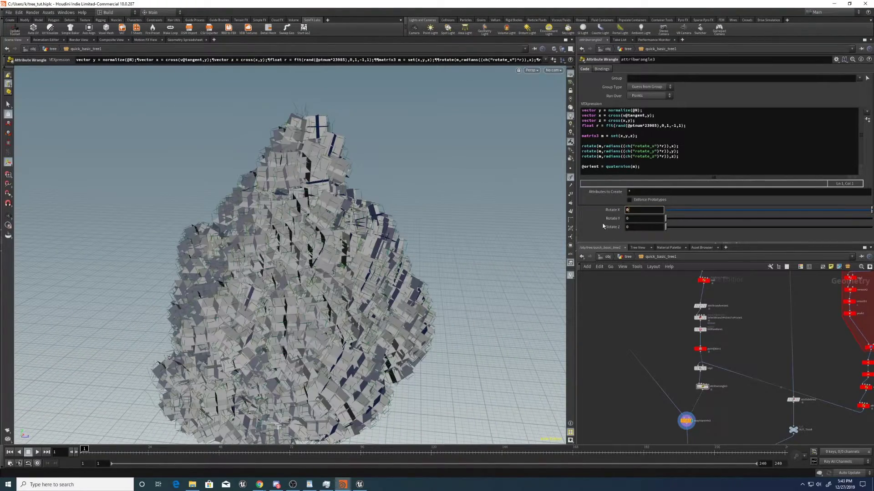
{"action": "scroll", "coordinate": [451, 223], "scroll_direction": "down", "scroll_amount": 5}
{"action": "left_click_drag", "start_coordinate": [451, 223], "coordinate": [473, 205]}
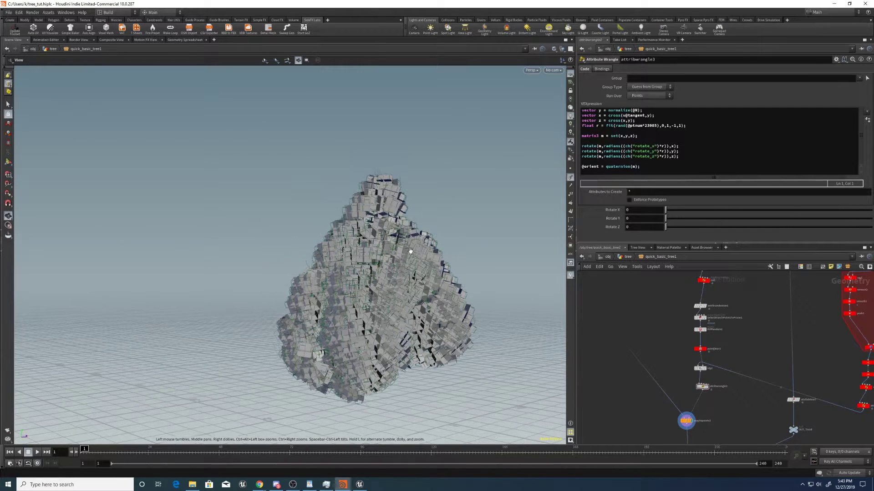
Set Rotate X to 45 and Rotate Y and Z to 90, then orbit around the tree.
{"action": "left_click", "coordinate": [633, 210]}
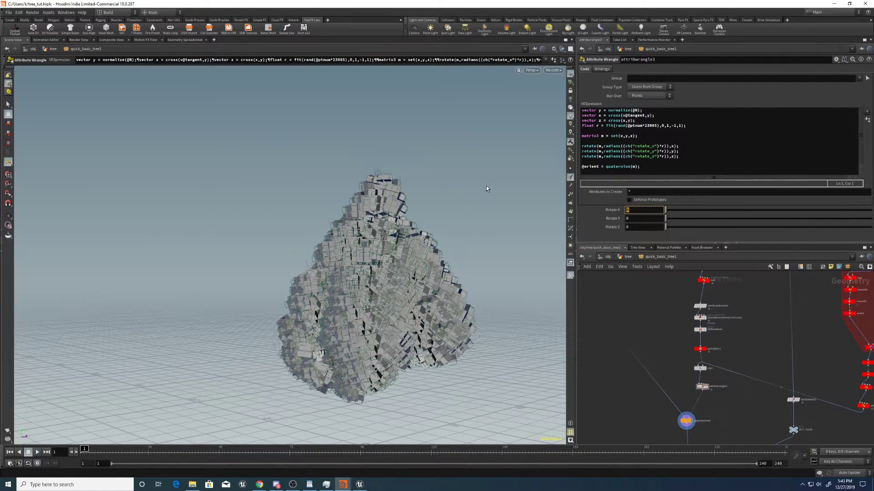
{"action": "type", "text": "45"}
{"action": "key", "text": "Tab"}
{"action": "type", "text": "90"}
{"action": "key", "text": "Tab"}
{"action": "type", "text": "90"}
{"action": "key", "text": "Return"}
{"action": "key", "text": "Escape"}
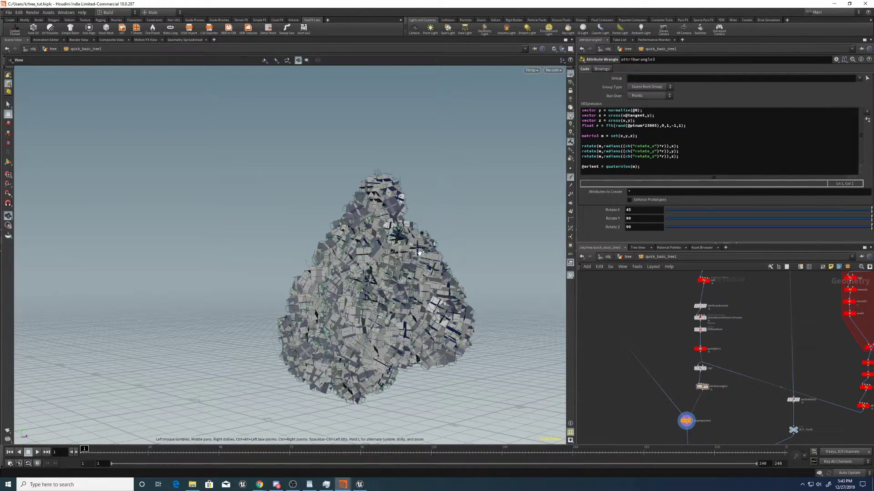
{"action": "left_click_drag", "start_coordinate": [419, 253], "coordinate": [386, 296]}
Colour the ray2 and attribwrangle3 nodes red.
{"action": "left_click", "coordinate": [686, 420]}
{"action": "middle_click_drag", "start_coordinate": [728, 364], "coordinate": [728, 291]}
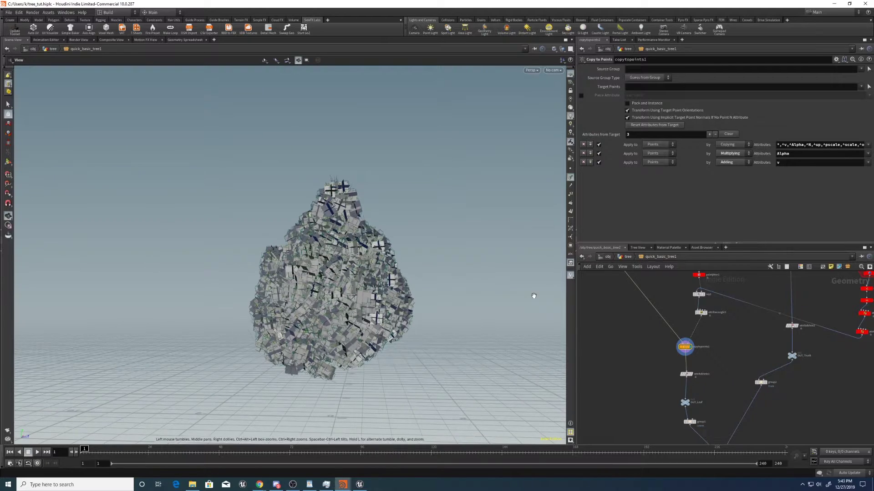
{"action": "left_click", "coordinate": [700, 313]}
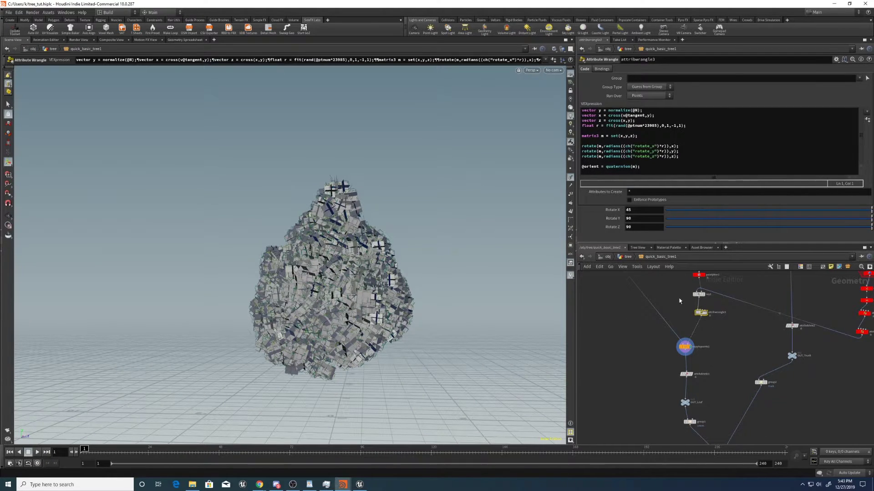
{"action": "middle_click_drag", "start_coordinate": [679, 301], "coordinate": [679, 359]}
{"action": "left_click_drag", "start_coordinate": [683, 345], "coordinate": [725, 387]}
{"action": "key", "text": "c"}
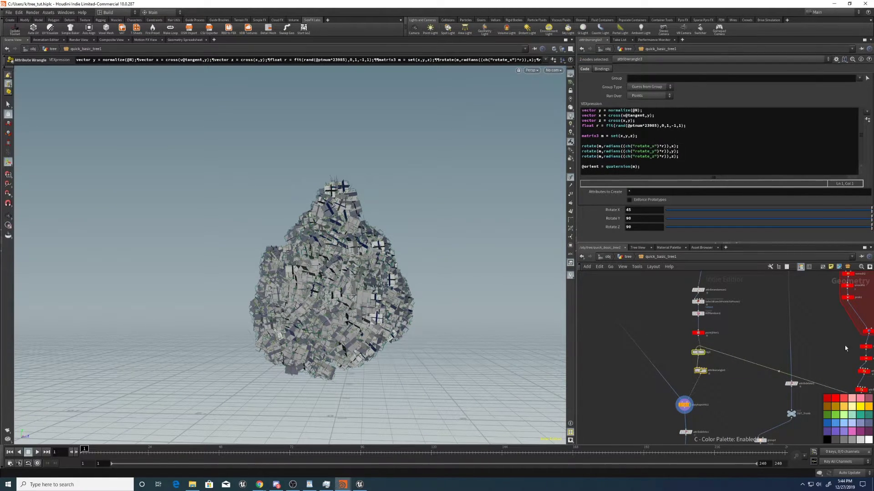
{"action": "left_click", "coordinate": [835, 398]}
{"action": "left_click", "coordinate": [664, 344]}
{"action": "key", "text": "c"}
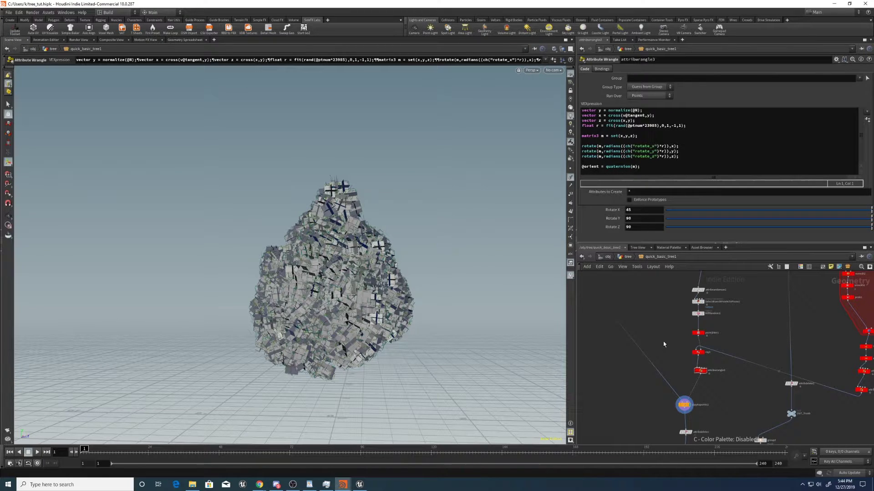
Save the scene as tree_tut.hiplc and move six leaf-chain nodes lower in the network.
{"action": "key", "text": "ctrl+s"}
{"action": "scroll", "coordinate": [651, 342], "scroll_direction": "down", "scroll_amount": 2}
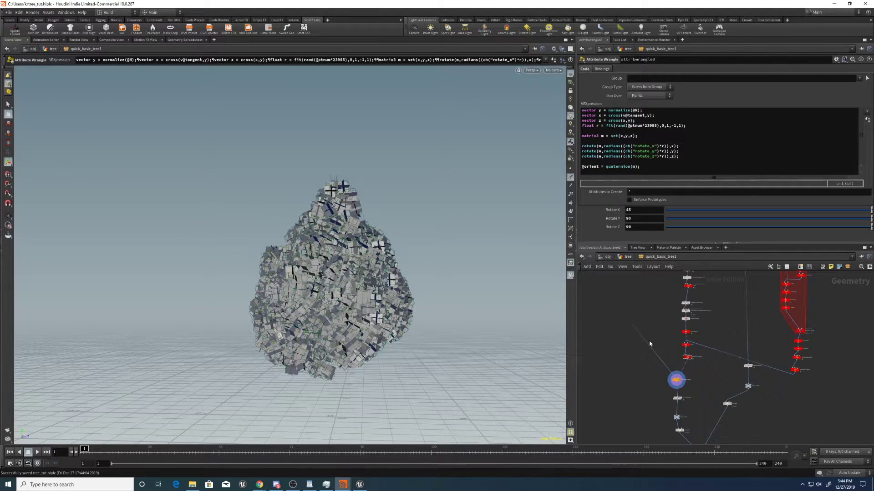
{"action": "middle_click_drag", "start_coordinate": [665, 405], "coordinate": [660, 347]}
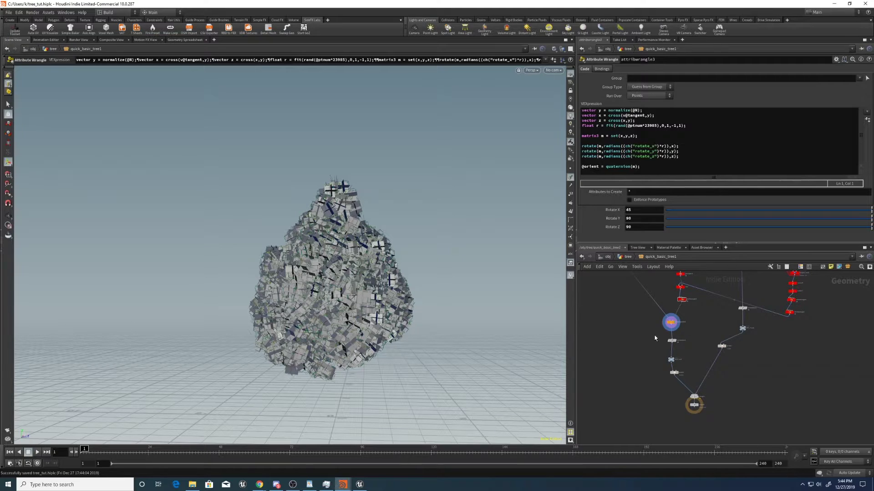
{"action": "left_click_drag", "start_coordinate": [653, 337], "coordinate": [728, 412]}
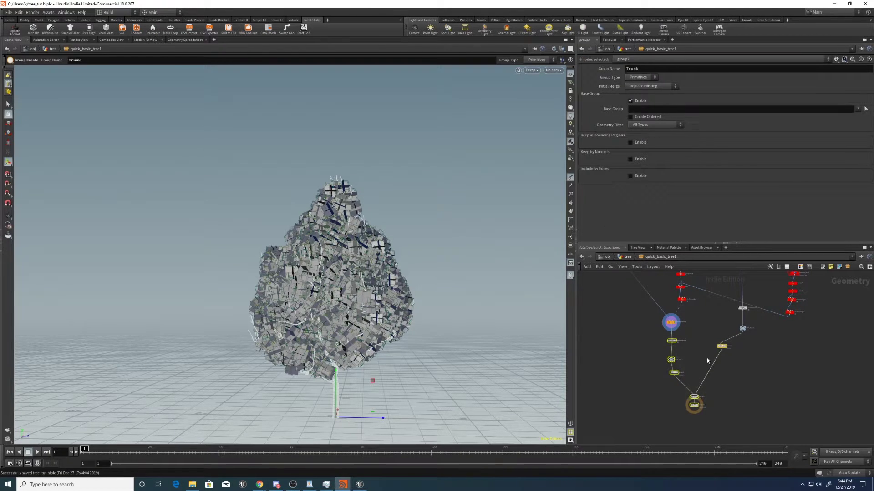
{"action": "left_click_drag", "start_coordinate": [676, 345], "coordinate": [682, 384]}
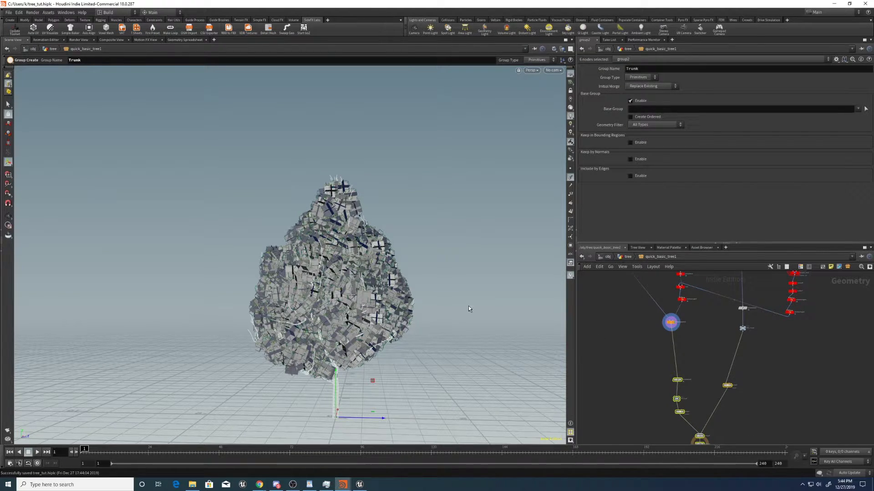
{"action": "left_click", "coordinate": [600, 330]}
{"action": "left_click_drag", "start_coordinate": [364, 218], "coordinate": [386, 227], "text": "alt"}
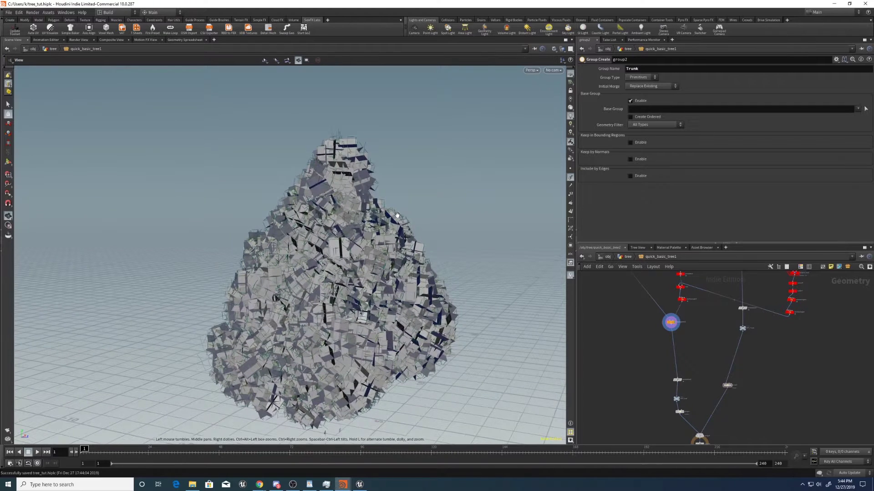
{"action": "scroll", "coordinate": [357, 236], "scroll_direction": "up", "scroll_amount": 3}
Chain Bound and Remesh nodes after copytopoints1 and display the remeshed box.
{"action": "scroll", "coordinate": [687, 295], "scroll_direction": "up", "scroll_amount": 3}
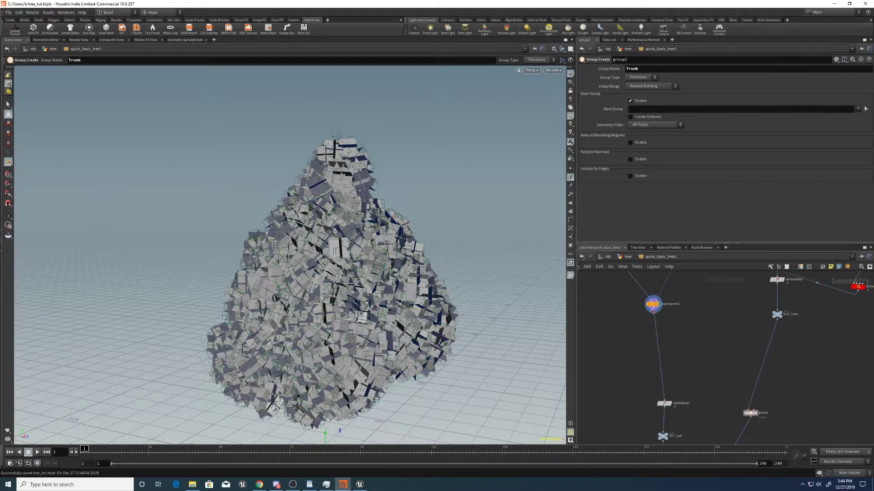
{"action": "left_click", "coordinate": [652, 311]}
{"action": "key", "text": "Tab"}
{"action": "type", "text": "bound"}
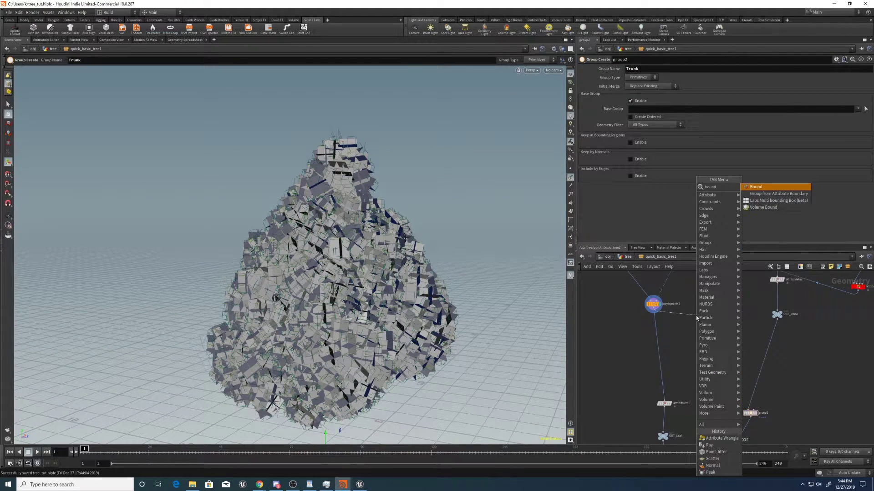
{"action": "key", "text": "Return"}
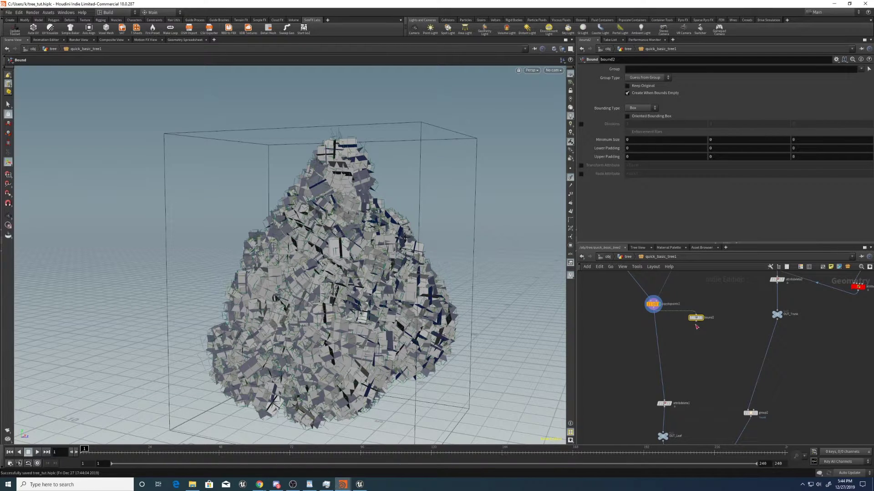
{"action": "key", "text": "Tab"}
{"action": "type", "text": "remesh"}
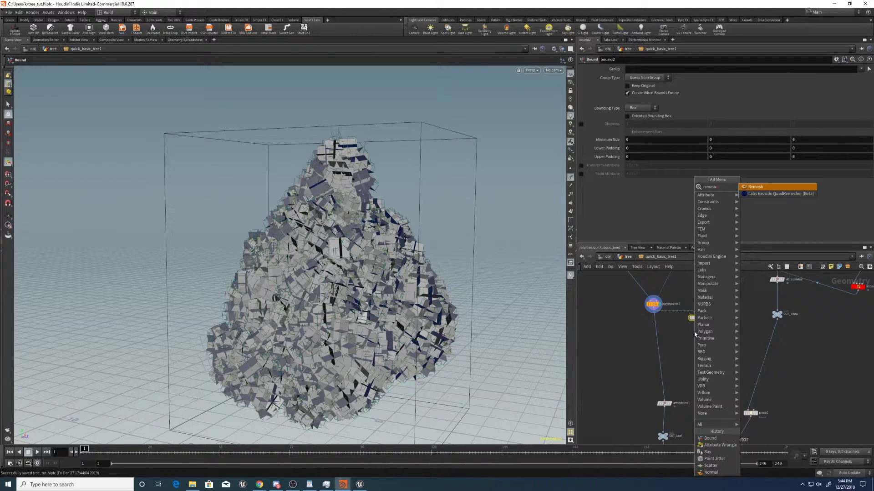
{"action": "key", "text": "Return"}
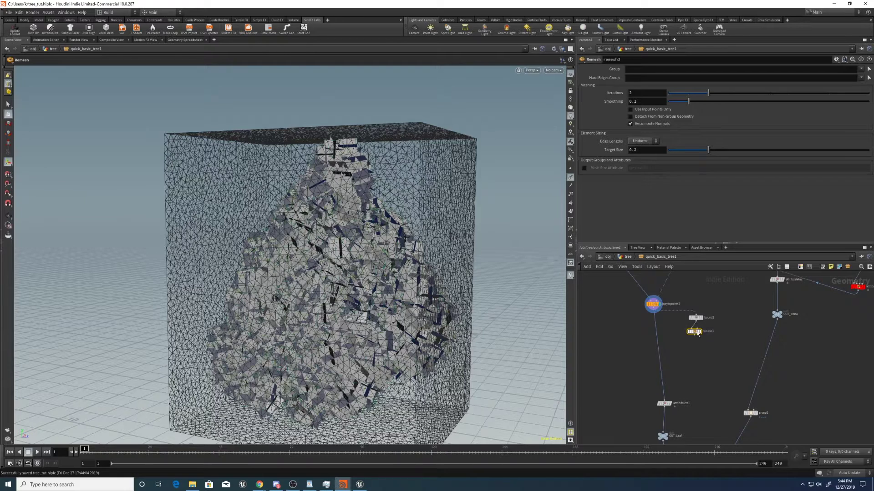
{"action": "left_click", "coordinate": [700, 331]}
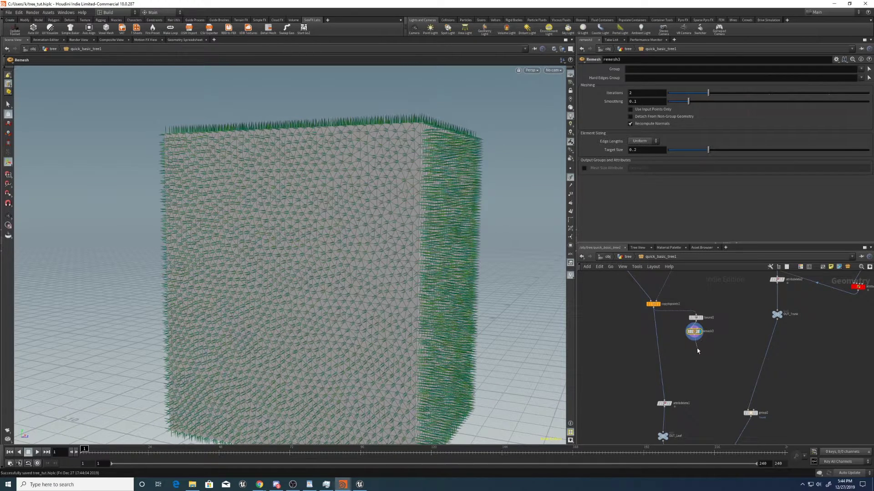
Add a Ray node below remesh3 with its Method set to Minimum Distance.
{"action": "key", "text": "Tab"}
{"action": "type", "text": "ray"}
{"action": "key", "text": "Return"}
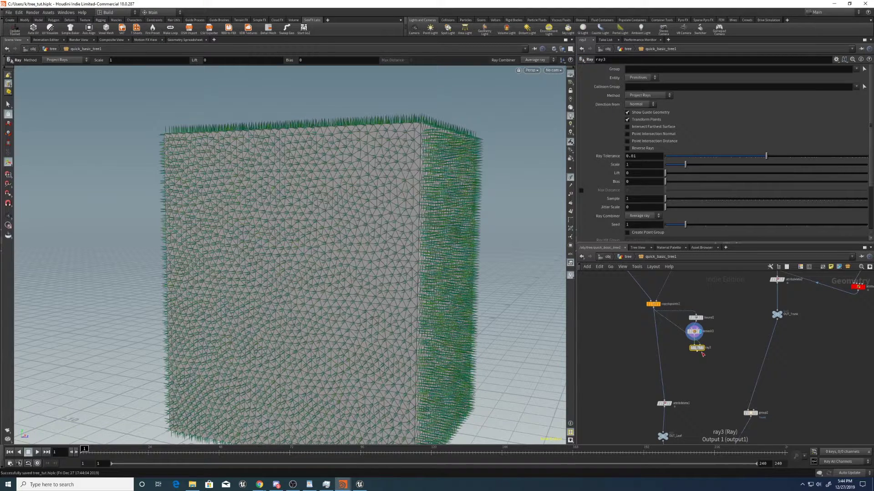
{"action": "left_click_drag", "start_coordinate": [696, 348], "coordinate": [688, 356]}
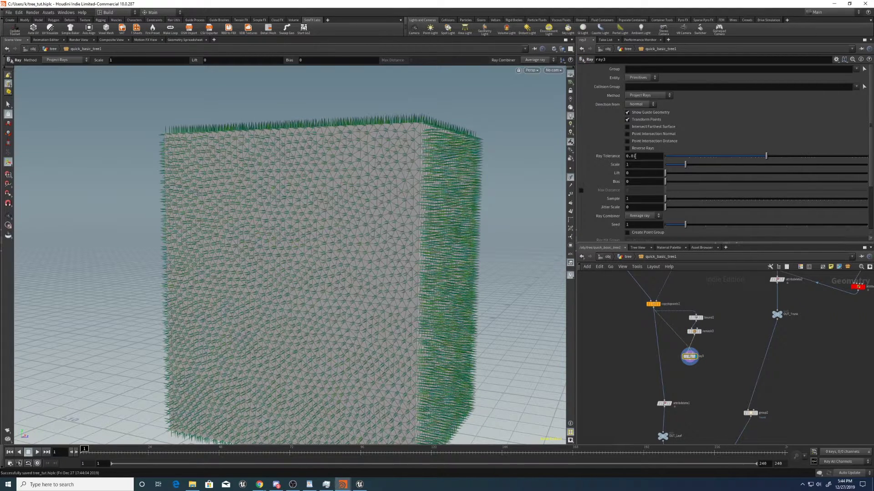
{"action": "left_click", "coordinate": [646, 95]}
{"action": "left_click", "coordinate": [639, 104]}
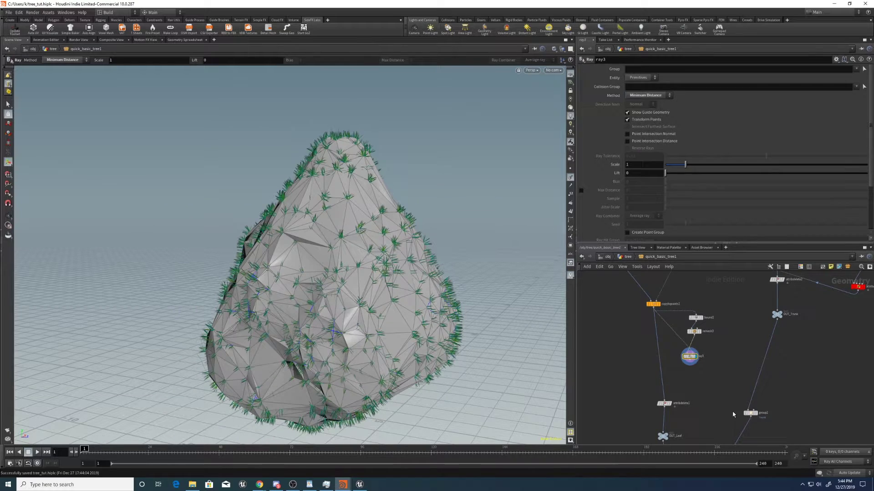
{"action": "middle_click_drag", "start_coordinate": [734, 414], "coordinate": [720, 370]}
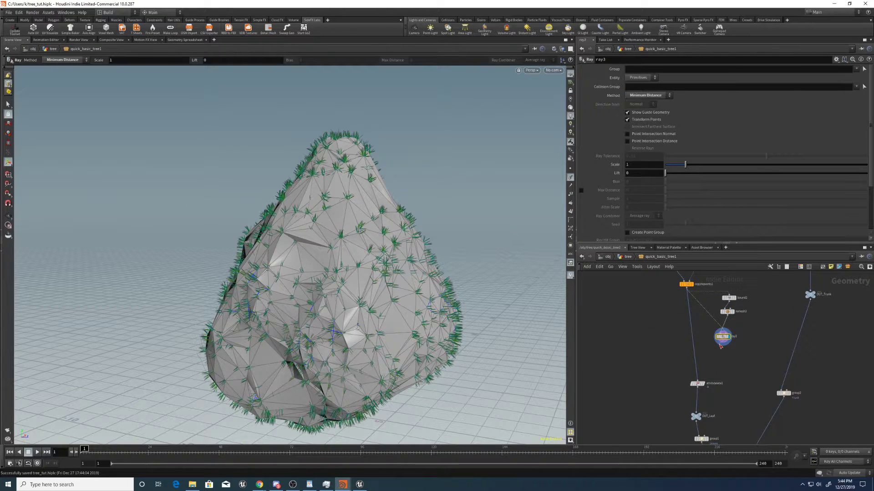
{"action": "key", "text": "Tab"}
Add a Smooth node under ray3 with Strength 100 and Filter Quality 1.
{"action": "type", "text": "smooth"}
{"action": "key", "text": "Return"}
{"action": "left_click", "coordinate": [719, 350]}
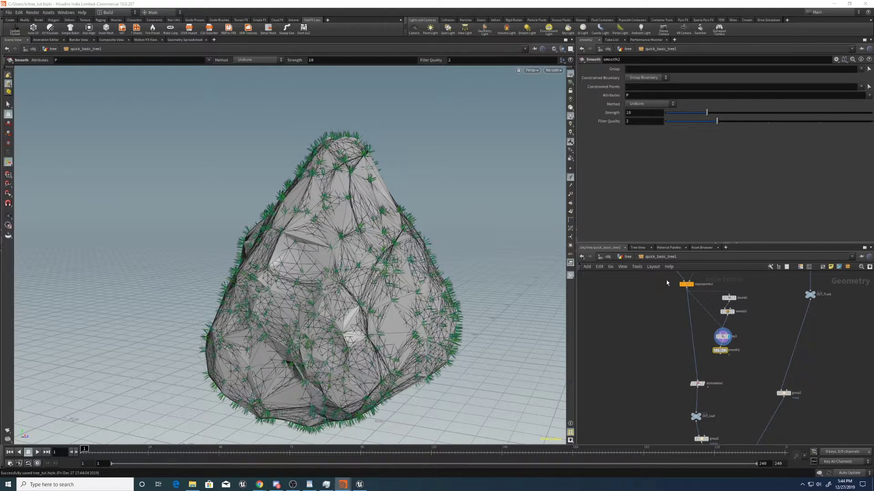
{"action": "left_click", "coordinate": [639, 112]}
{"action": "type", "text": "9"}
{"action": "key", "text": "Return"}
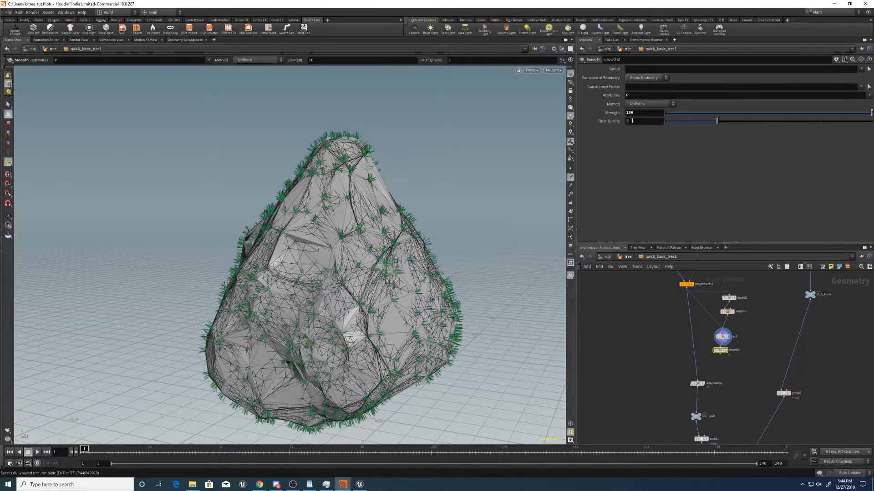
{"action": "type", "text": "00"}
{"action": "key", "text": "Return"}
{"action": "left_click", "coordinate": [636, 121]}
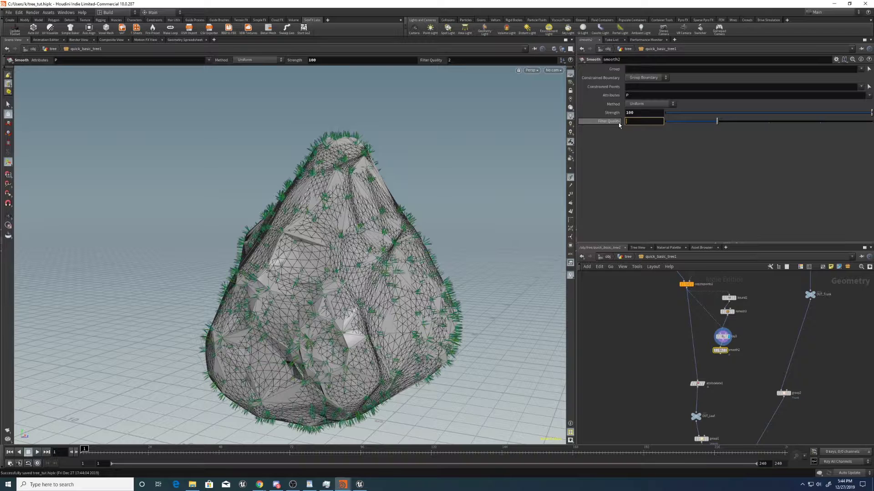
{"action": "type", "text": "1"}
{"action": "key", "text": "Return"}
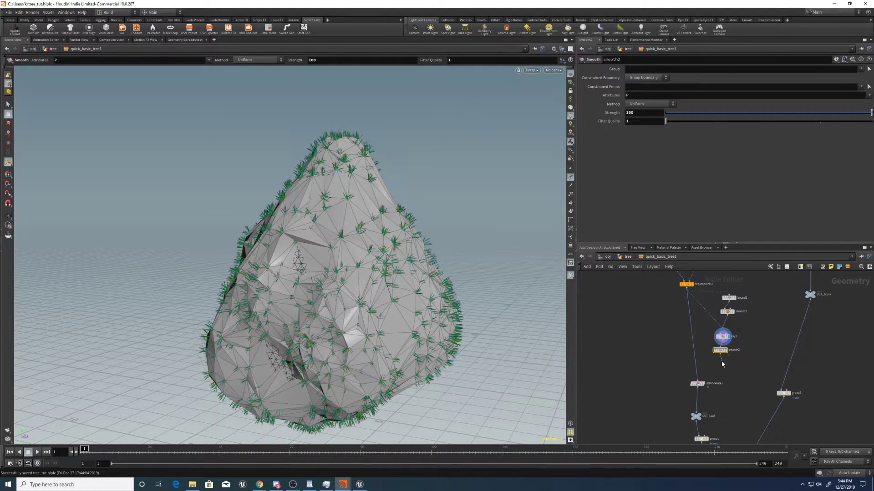
Add a Normal node below smooth2.
{"action": "key", "text": "Tab"}
{"action": "type", "text": "normal"}
{"action": "key", "text": "Return"}
{"action": "left_click", "coordinate": [721, 362]}
{"action": "middle_click_drag", "start_coordinate": [692, 378], "coordinate": [686, 332]}
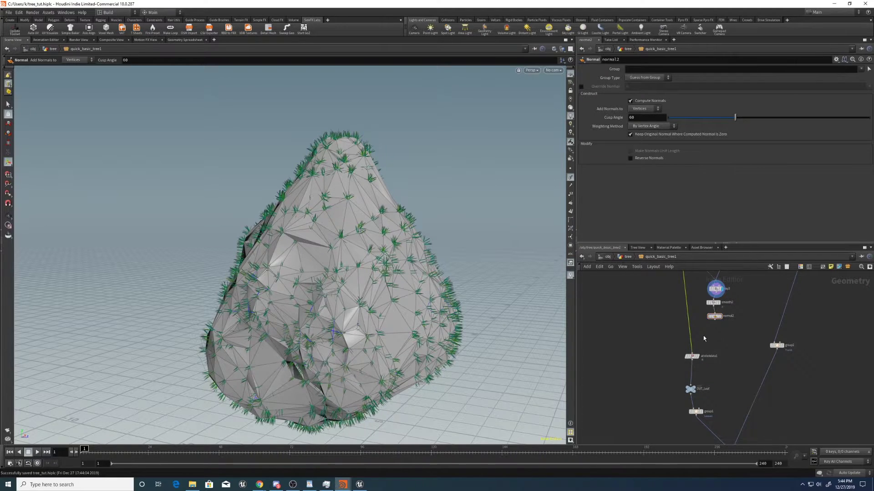
{"action": "key", "text": "Tab"}
Insert attribtransfer1 below normal2 and set normal2 to add normals to points.
{"action": "type", "text": "merge"}
{"action": "key", "text": "Return"}
{"action": "left_click", "coordinate": [703, 336]}
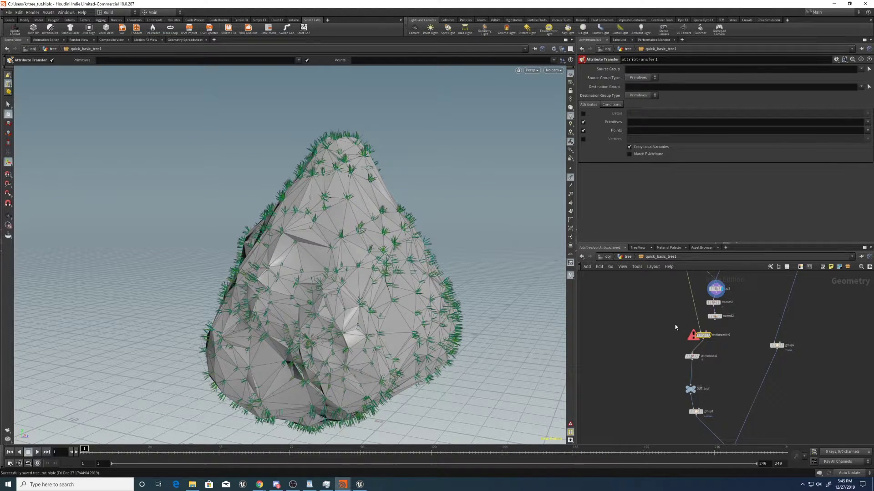
{"action": "left_click", "coordinate": [714, 316]}
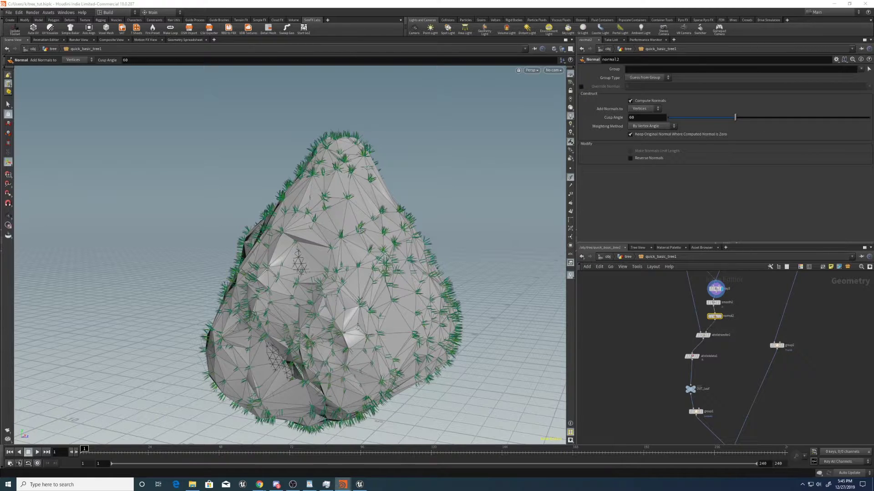
{"action": "left_click", "coordinate": [641, 108]}
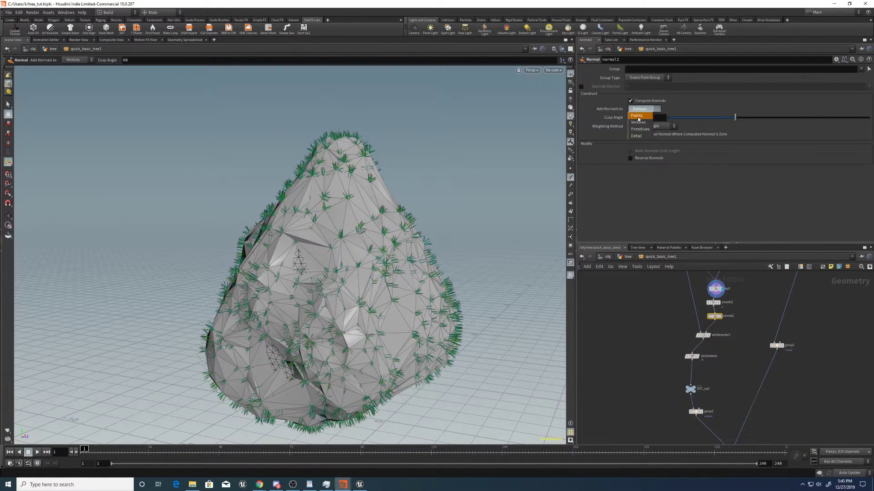
{"action": "left_click", "coordinate": [637, 116]}
Make attribtransfer1 transfer the point attribute N instead of primitive attributes.
{"action": "left_click", "coordinate": [699, 321]}
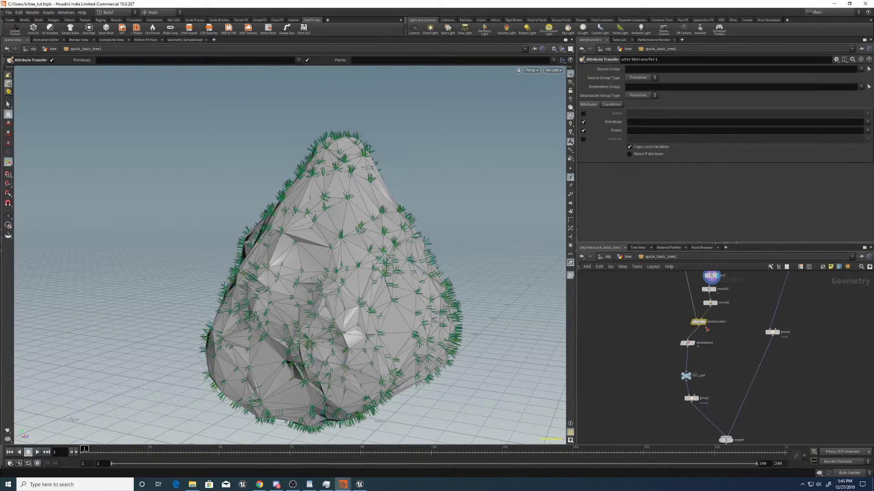
{"action": "left_click", "coordinate": [583, 122]}
{"action": "left_click", "coordinate": [583, 131]}
{"action": "left_click", "coordinate": [637, 130]}
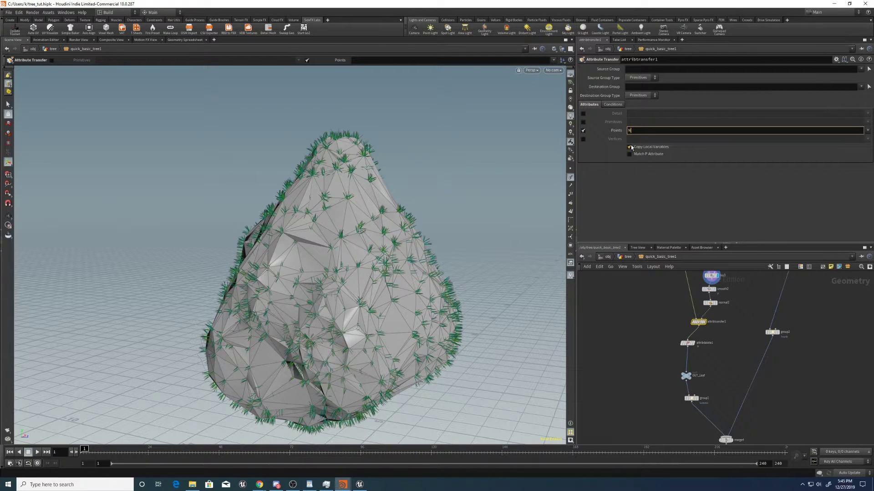
{"action": "type", "text": "N"}
{"action": "key", "text": "Return"}
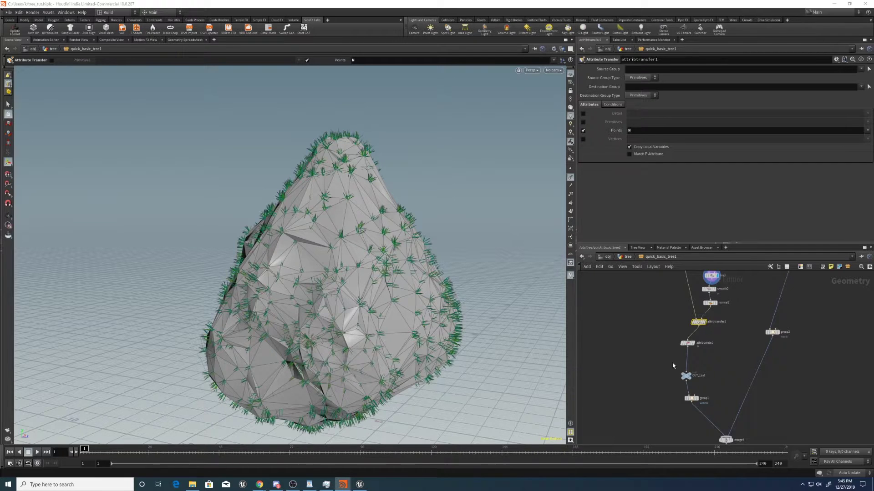
Display attribtransfer1's output to show the leaves with transferred normals.
{"action": "left_click", "coordinate": [657, 307]}
{"action": "middle_click_drag", "start_coordinate": [652, 305], "coordinate": [648, 326]}
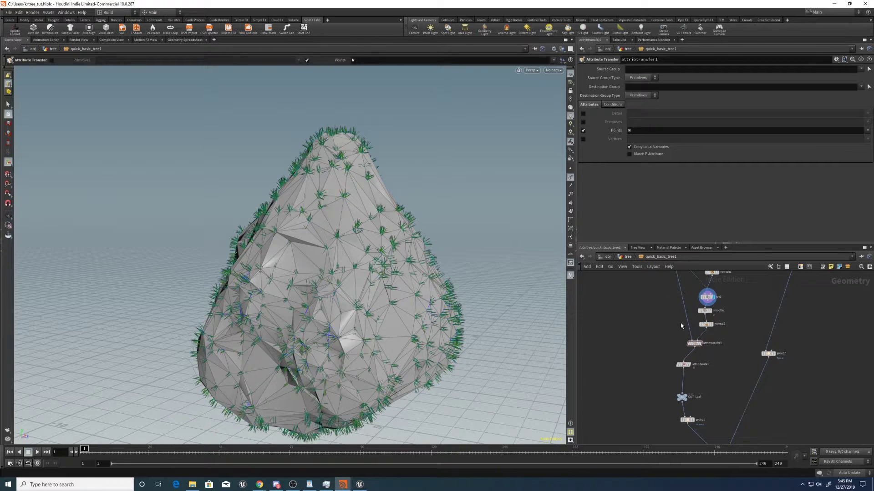
{"action": "left_click", "coordinate": [701, 346]}
{"action": "left_click", "coordinate": [702, 345]}
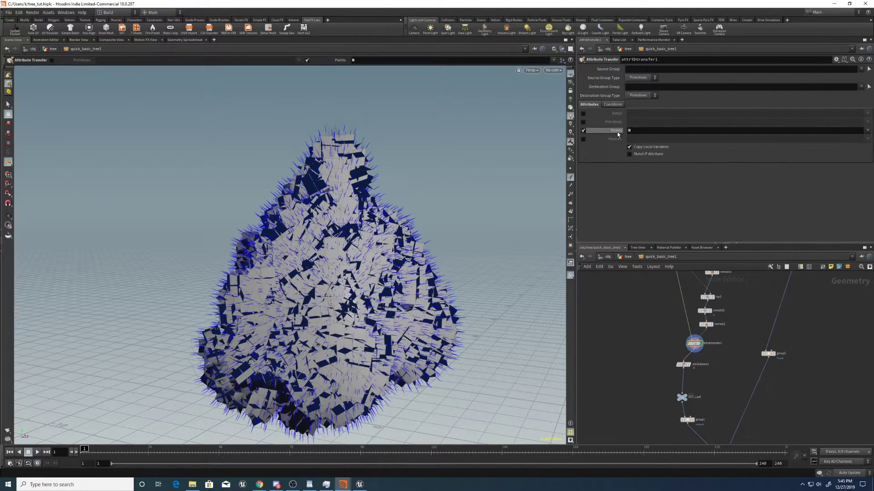
{"action": "middle_click_drag", "start_coordinate": [675, 364], "coordinate": [640, 355]}
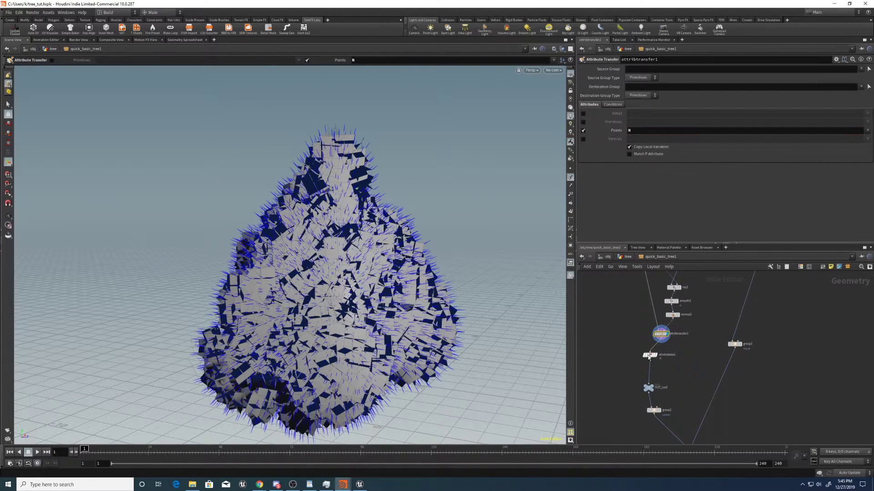
Add an Attribute Promote node below attribtransfer1.
{"action": "key", "text": "Tab"}
{"action": "type", "text": "attribute promote"}
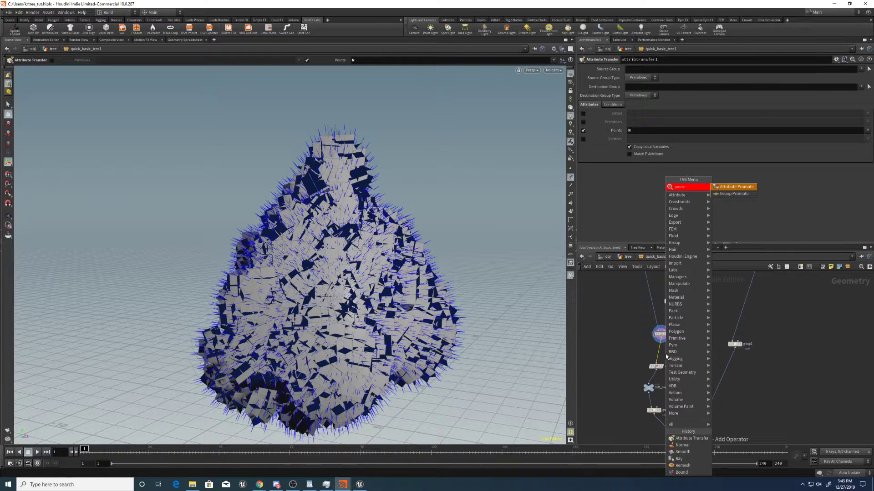
{"action": "key", "text": "Return"}
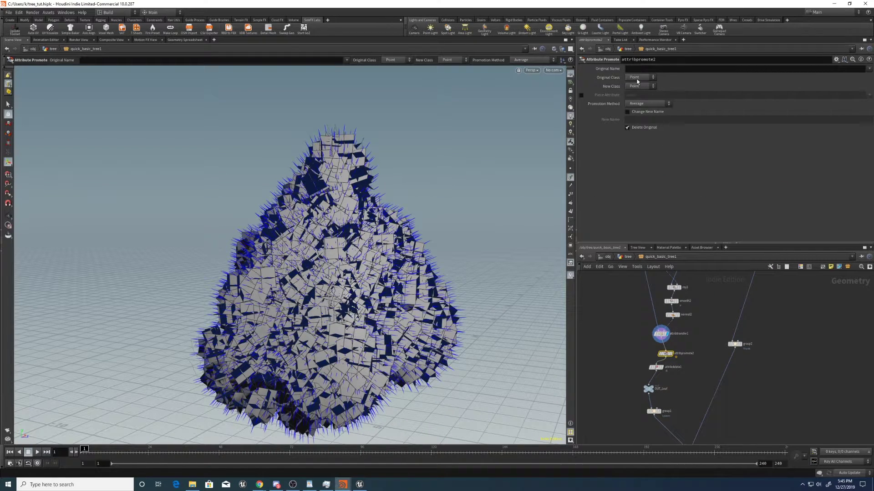
Set attribpromote2 to promote from Point to Vertex class.
{"action": "left_click", "coordinate": [638, 81]}
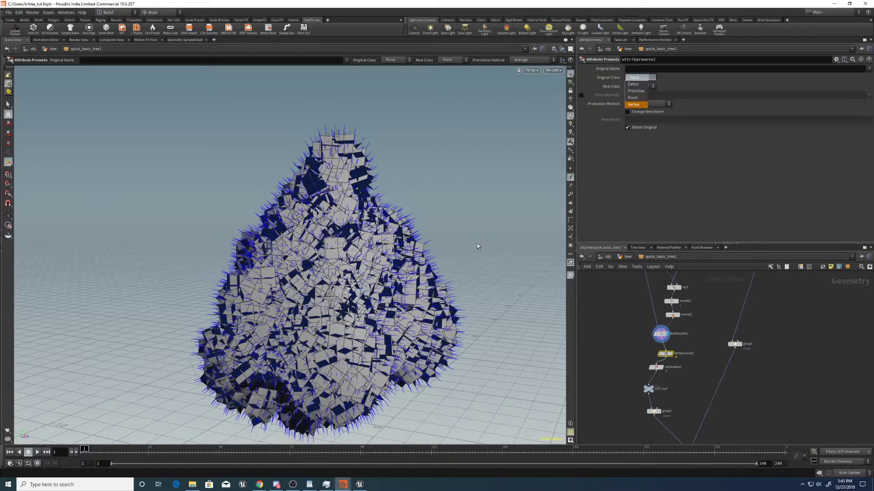
{"action": "left_click_drag", "start_coordinate": [508, 364], "coordinate": [404, 206]}
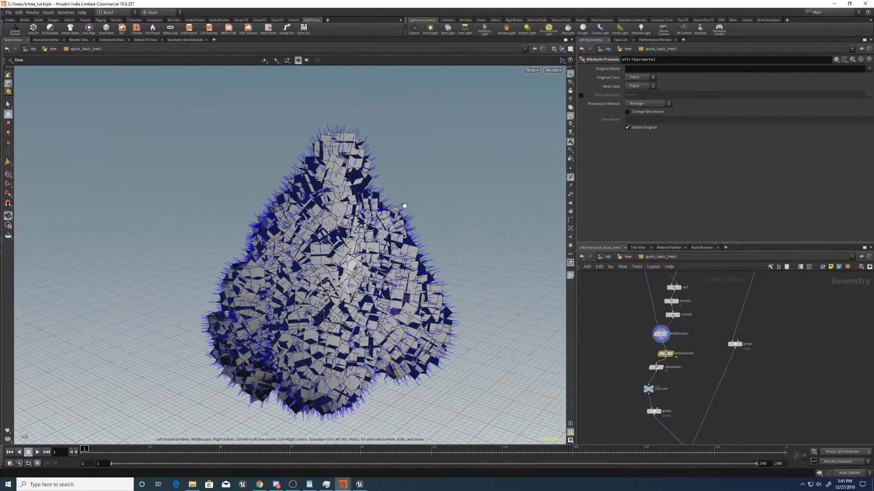
{"action": "scroll", "coordinate": [435, 178], "scroll_direction": "up", "scroll_amount": 3}
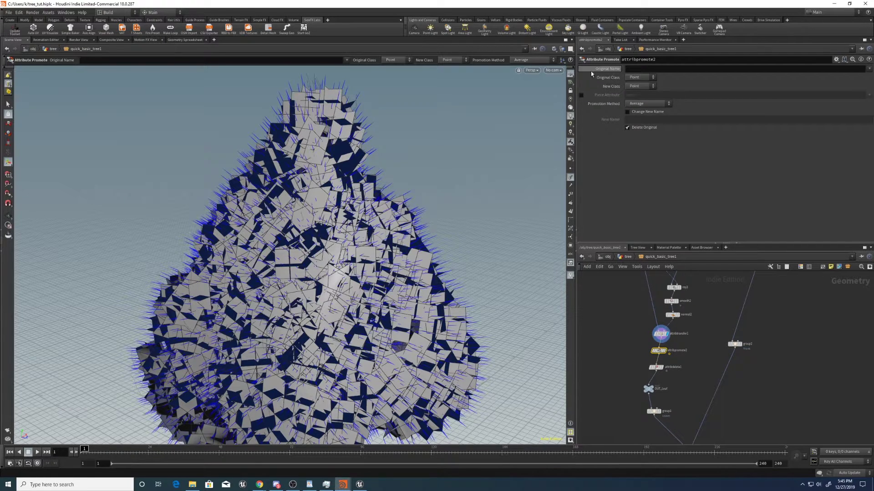
{"action": "left_click", "coordinate": [642, 78]}
{"action": "left_click", "coordinate": [642, 79]}
{"action": "left_click", "coordinate": [639, 86]}
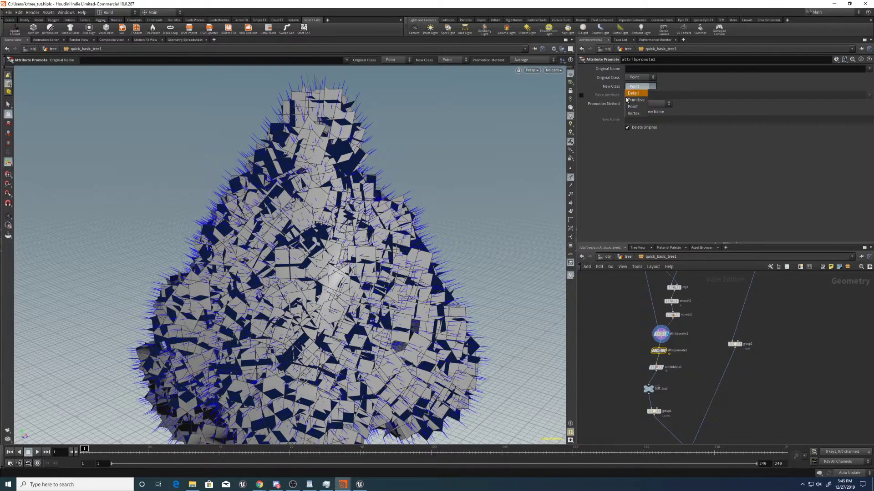
{"action": "left_click", "coordinate": [632, 114]}
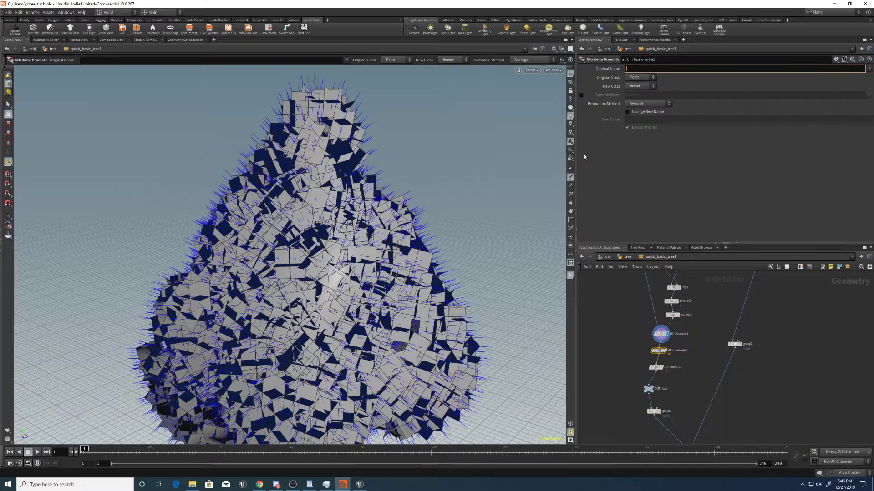
Enter N as the promoted attribute and display normal2's smooth point normals.
{"action": "type", "text": "N"}
{"action": "left_click", "coordinate": [672, 315]}
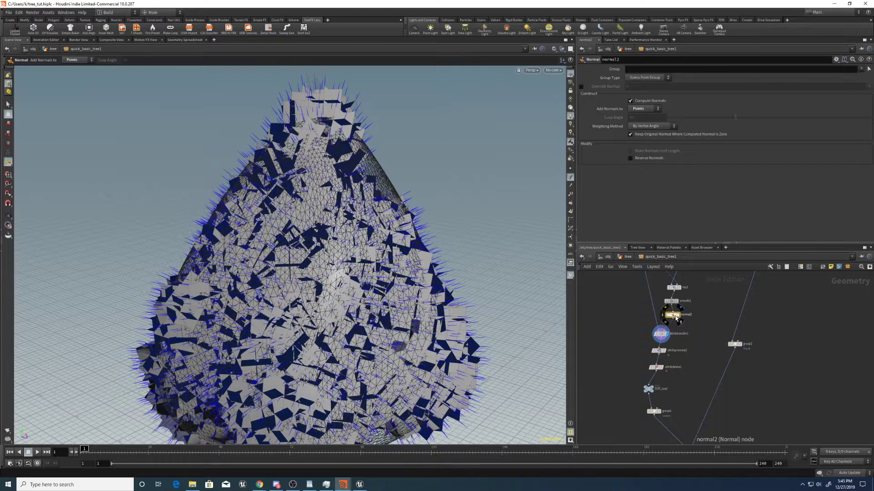
{"action": "left_click", "coordinate": [679, 315]}
{"action": "scroll", "coordinate": [312, 227], "scroll_direction": "down", "scroll_amount": 3}
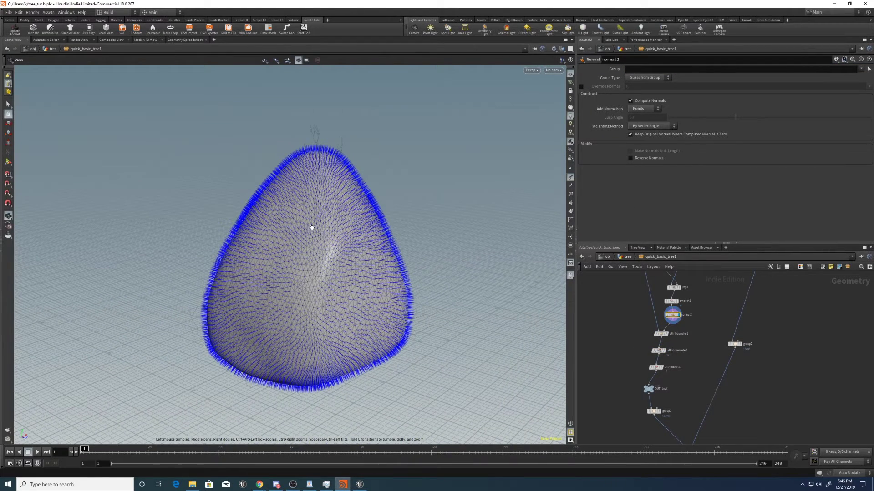
{"action": "left_click_drag", "start_coordinate": [293, 241], "coordinate": [376, 246]}
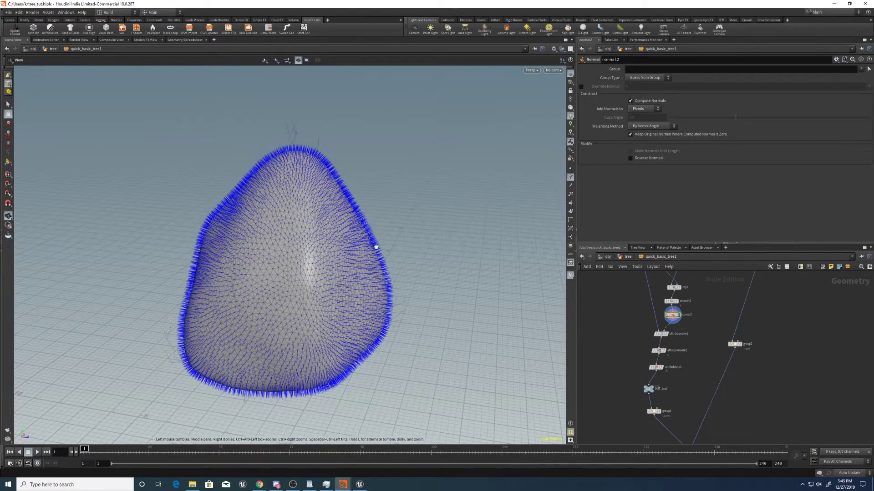
{"action": "key", "text": "Return"}
{"action": "scroll", "coordinate": [326, 209], "scroll_direction": "up", "scroll_amount": 5}
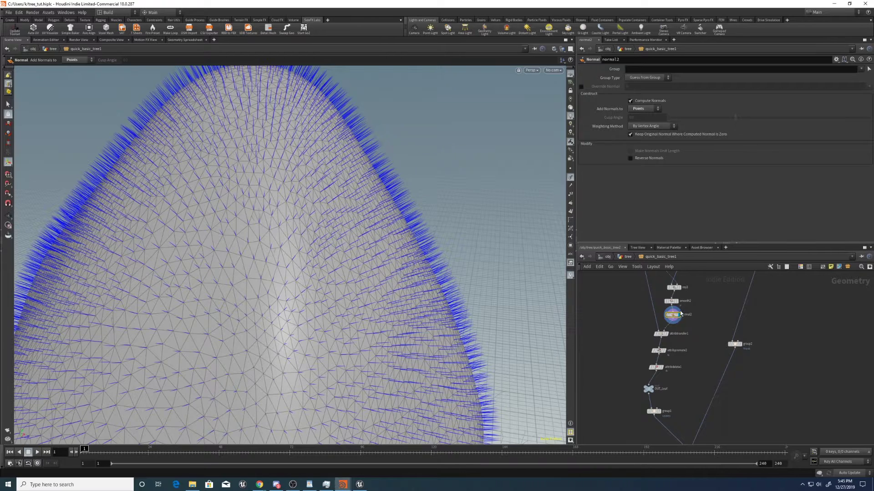
Check normal2's point and primitive counts, then orbit to see the whole shape.
{"action": "middle_click", "coordinate": [671, 312]}
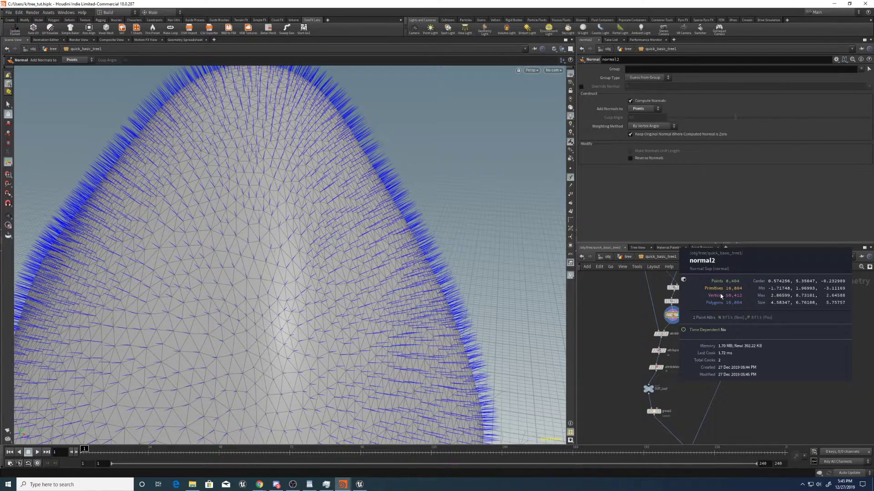
{"action": "key", "text": "Escape"}
{"action": "scroll", "coordinate": [246, 225], "scroll_direction": "down", "scroll_amount": 5}
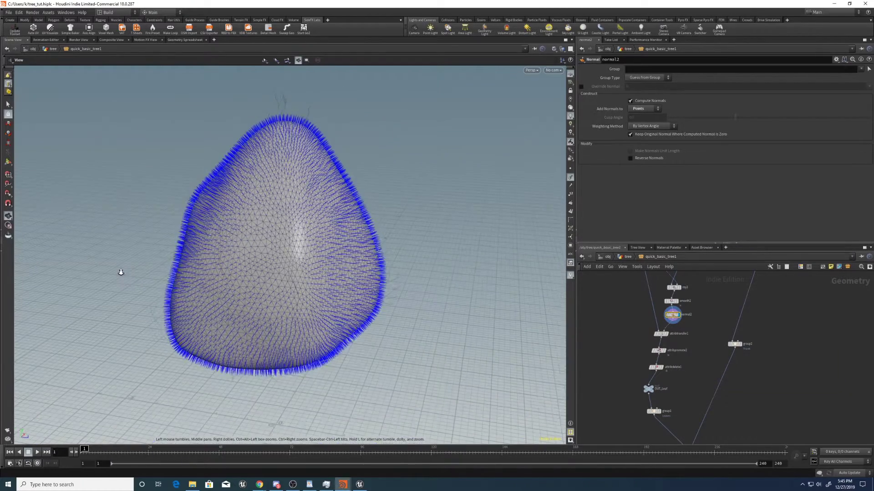
{"action": "left_click_drag", "start_coordinate": [121, 271], "coordinate": [246, 244]}
{"action": "key", "text": "Return"}
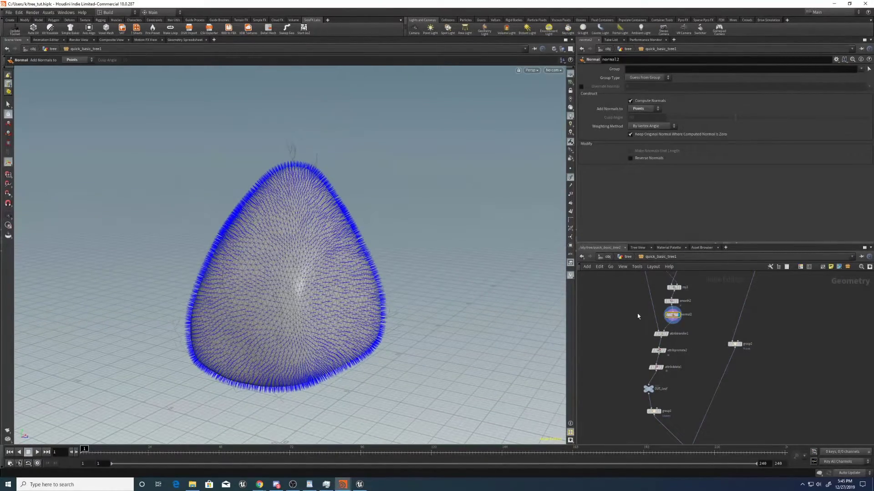
{"action": "left_click", "coordinate": [659, 334]}
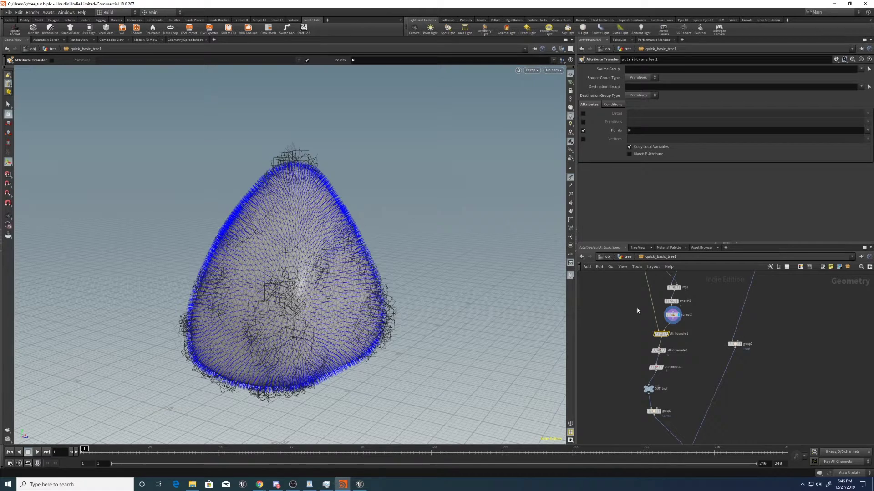
Display attribtransfer1, then attribpromote2, and orbit around the leafy tree.
{"action": "middle_click_drag", "start_coordinate": [637, 311], "coordinate": [632, 314]}
{"action": "scroll", "coordinate": [680, 335], "scroll_direction": "up", "scroll_amount": 2}
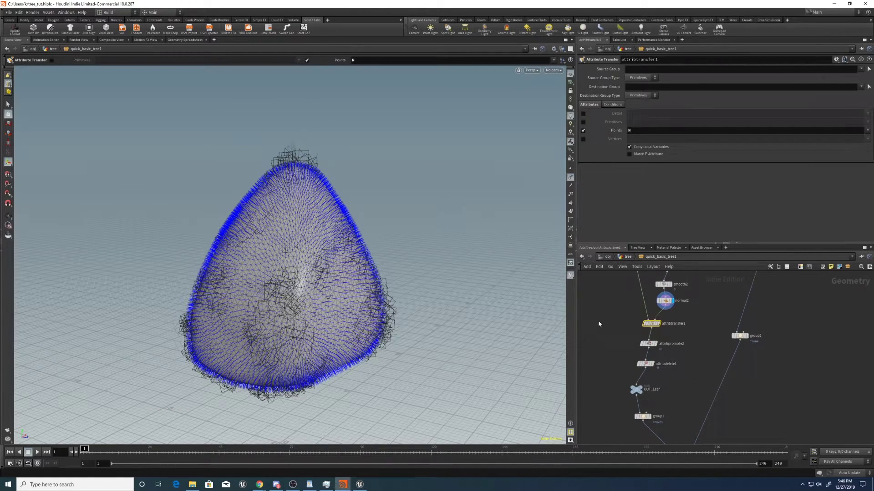
{"action": "left_click", "coordinate": [657, 324]}
{"action": "left_click", "coordinate": [650, 344]}
{"action": "left_click", "coordinate": [655, 344]}
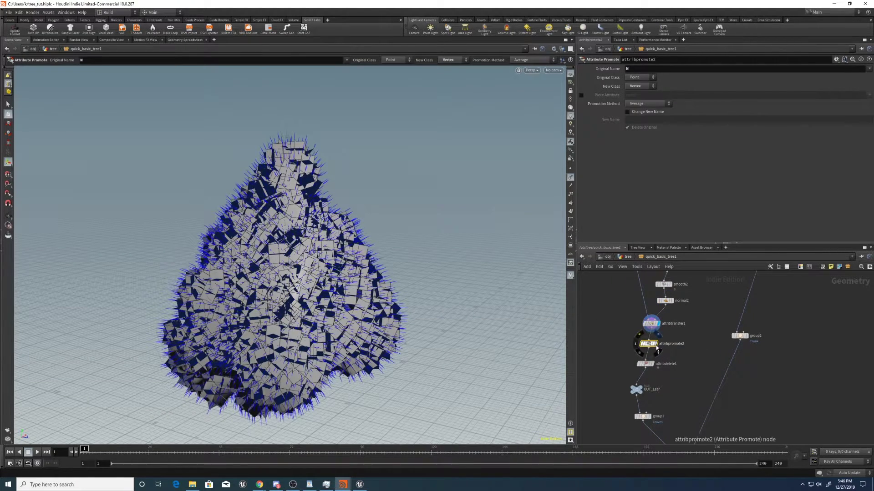
{"action": "key", "text": "Escape"}
{"action": "scroll", "coordinate": [440, 316], "scroll_direction": "up", "scroll_amount": 5}
{"action": "scroll", "coordinate": [282, 287], "scroll_direction": "down", "scroll_amount": 6}
{"action": "left_click_drag", "start_coordinate": [282, 286], "coordinate": [291, 236]}
{"action": "scroll", "coordinate": [267, 262], "scroll_direction": "up", "scroll_amount": 3}
{"action": "key", "text": "Return"}
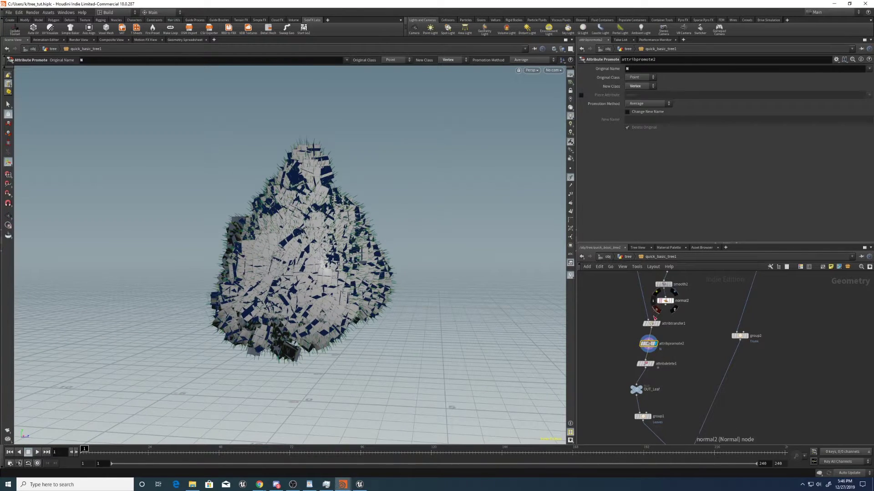
{"action": "scroll", "coordinate": [655, 311], "scroll_direction": "up", "scroll_amount": 3}
Compare the copytopoints1 output, then redisplay attribpromote2's vertex-normal canopy.
{"action": "left_click", "coordinate": [644, 290]}
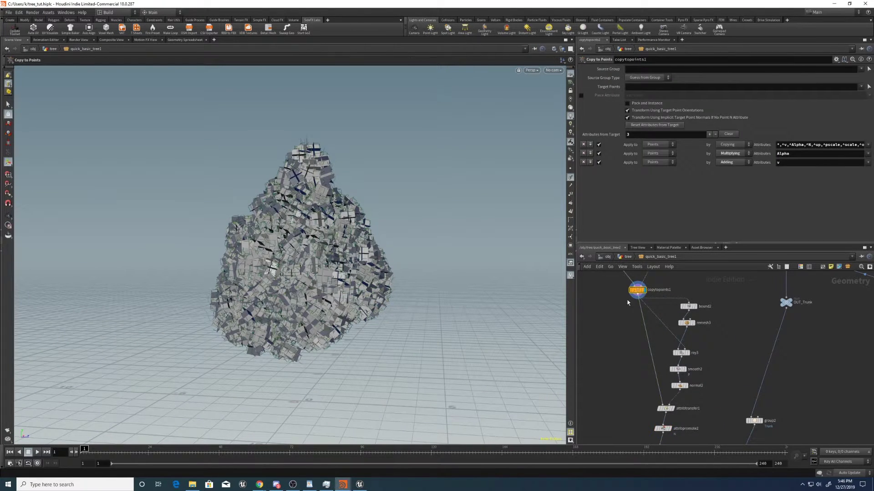
{"action": "scroll", "coordinate": [619, 327], "scroll_direction": "down", "scroll_amount": 3}
{"action": "left_click", "coordinate": [662, 370]}
{"action": "left_click", "coordinate": [655, 370]}
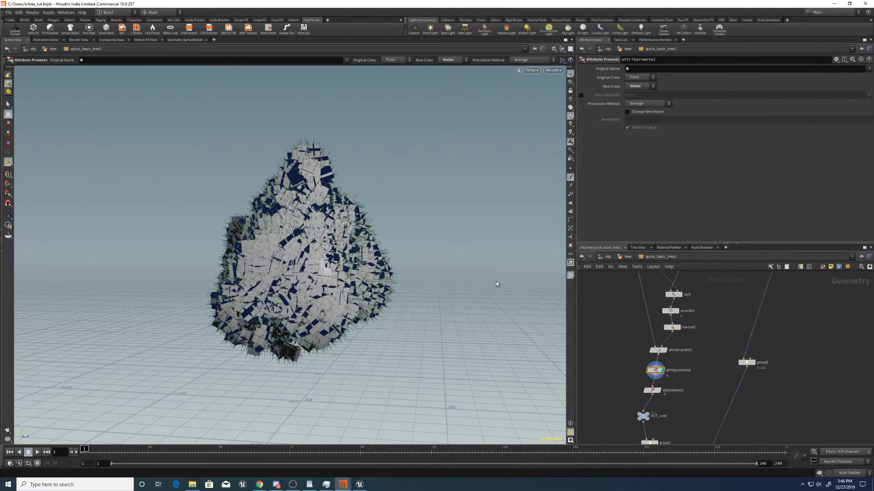
{"action": "left_click_drag", "start_coordinate": [282, 150], "coordinate": [269, 155]}
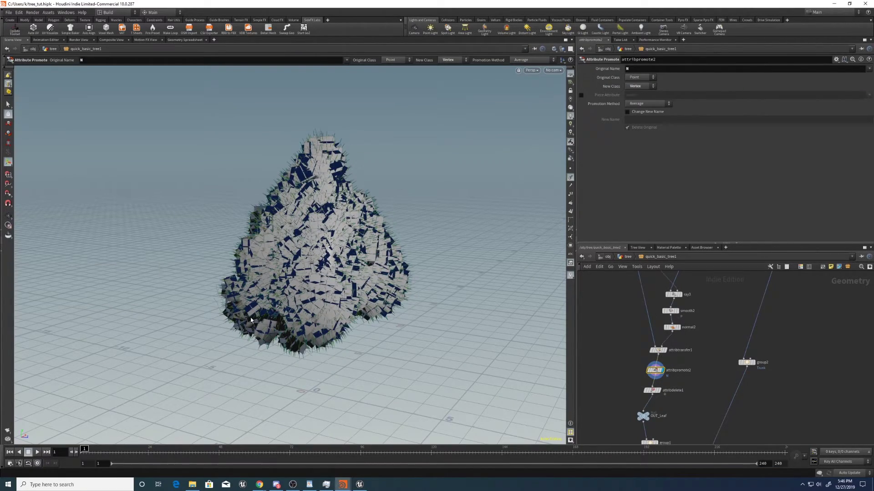
{"action": "key", "text": "Escape"}
{"action": "left_click_drag", "start_coordinate": [413, 222], "coordinate": [322, 202]}
{"action": "key", "text": "Return"}
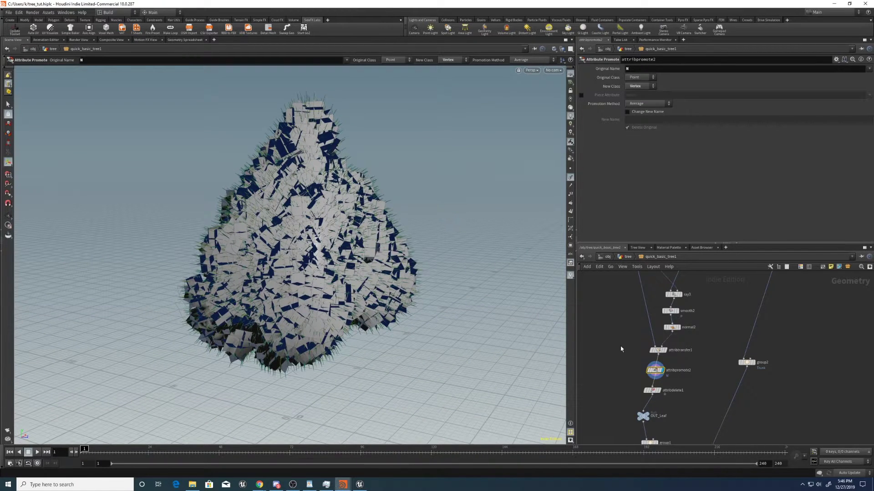
Display merge4's combined trunk and leaves and orbit to view the tree.
{"action": "middle_click_drag", "start_coordinate": [601, 359], "coordinate": [614, 287]}
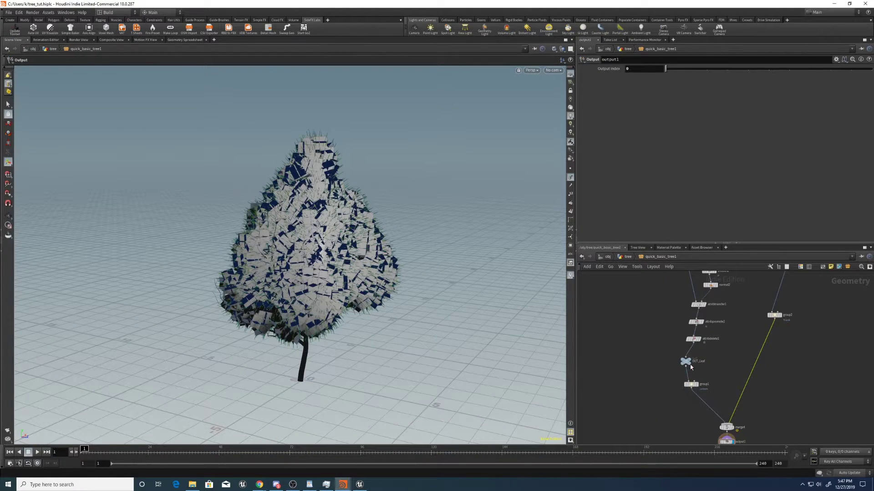
{"action": "left_click", "coordinate": [685, 361]}
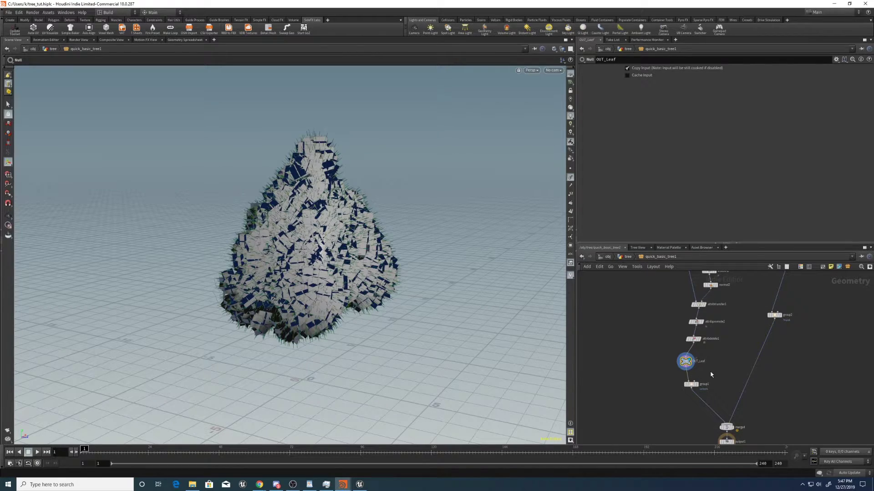
{"action": "scroll", "coordinate": [757, 428], "scroll_direction": "up", "scroll_amount": 2}
{"action": "left_click", "coordinate": [730, 428]}
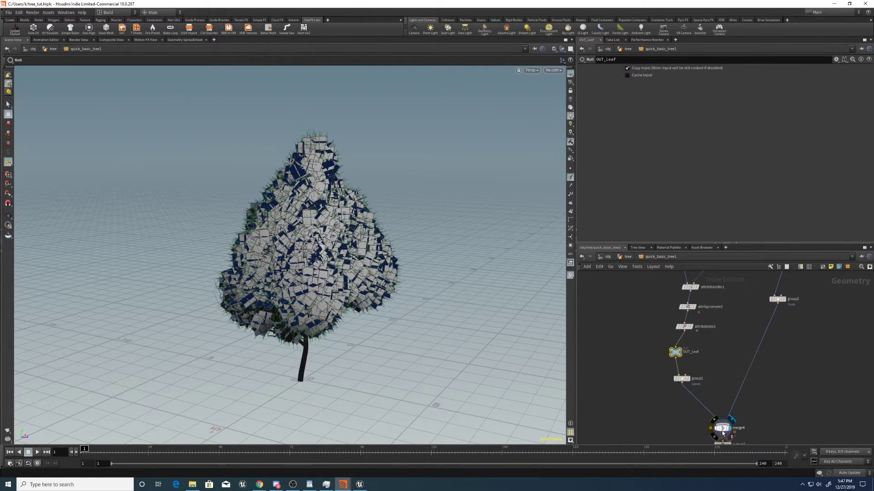
{"action": "left_click", "coordinate": [722, 428]}
{"action": "scroll", "coordinate": [388, 143], "scroll_direction": "up", "scroll_amount": 3}
{"action": "left_click_drag", "start_coordinate": [387, 143], "coordinate": [355, 239]}
{"action": "left_click_drag", "start_coordinate": [285, 379], "coordinate": [335, 249]}
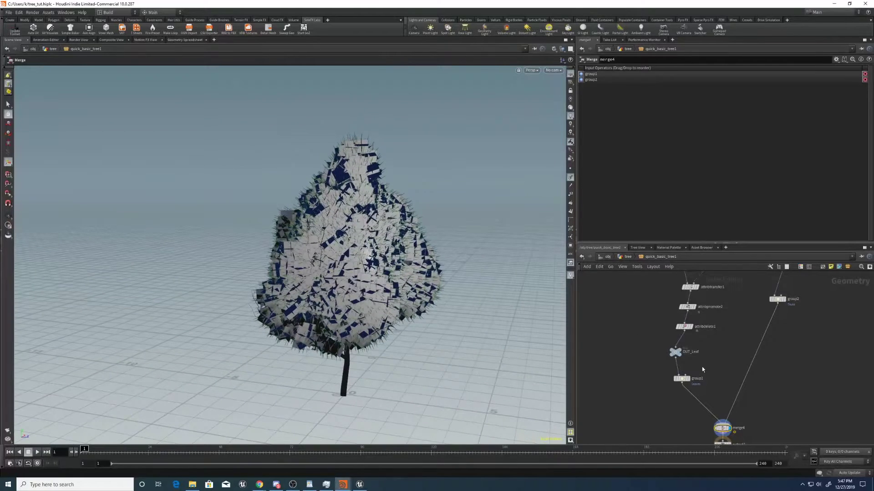
Add a Normal node, normal3, below OUT_Trunk and display it.
{"action": "middle_click_drag", "start_coordinate": [774, 273], "coordinate": [749, 359]}
{"action": "key", "text": "Tab"}
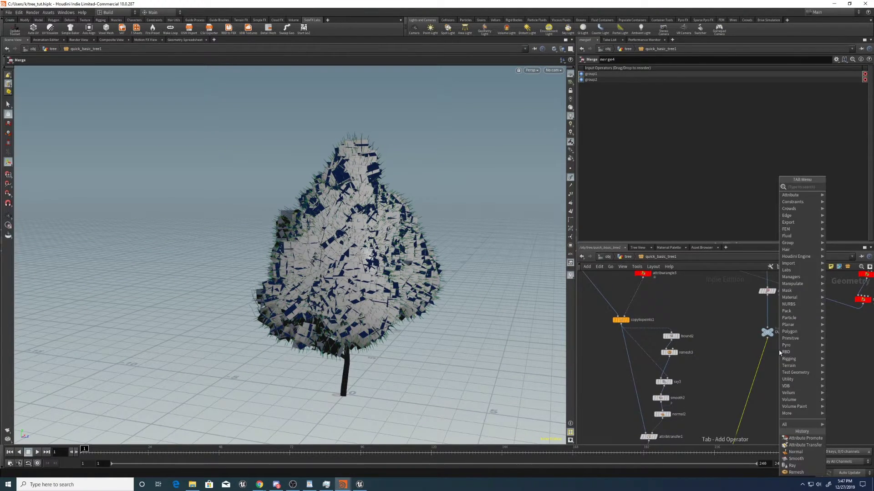
{"action": "type", "text": "normal"}
{"action": "key", "text": "Return"}
{"action": "left_click", "coordinate": [778, 351]}
{"action": "left_click", "coordinate": [786, 350]}
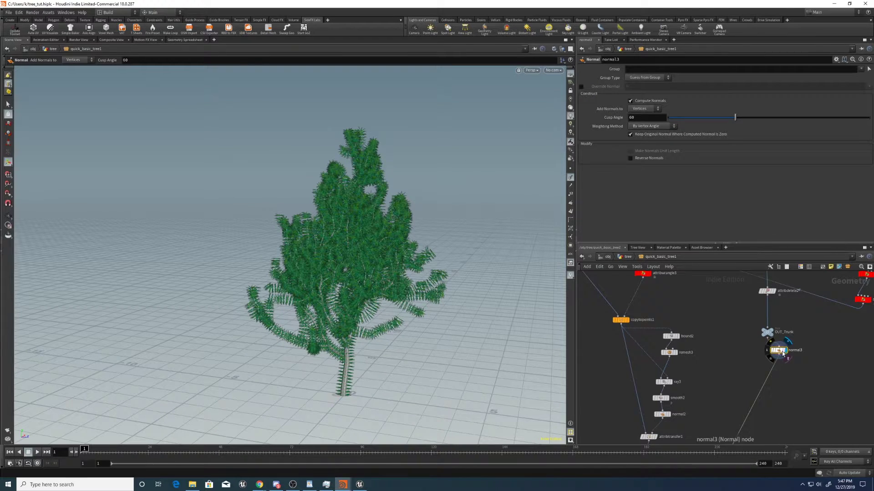
{"action": "left_click_drag", "start_coordinate": [780, 351], "coordinate": [767, 354]}
Switch the display back to merge4's tree with leaves.
{"action": "middle_click_drag", "start_coordinate": [726, 378], "coordinate": [696, 343]}
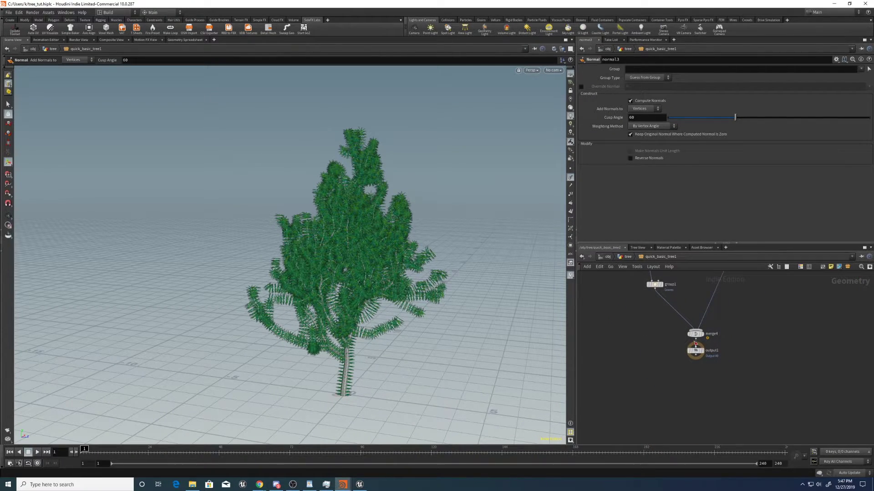
{"action": "left_click", "coordinate": [571, 186]}
{"action": "left_click", "coordinate": [704, 334]}
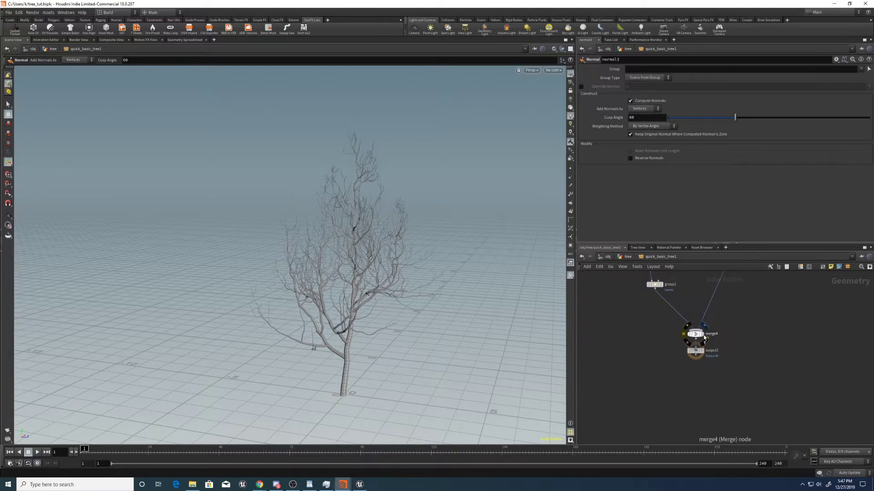
{"action": "left_click", "coordinate": [694, 334]}
{"action": "scroll", "coordinate": [332, 387], "scroll_direction": "up", "scroll_amount": 3}
{"action": "key", "text": "Return"}
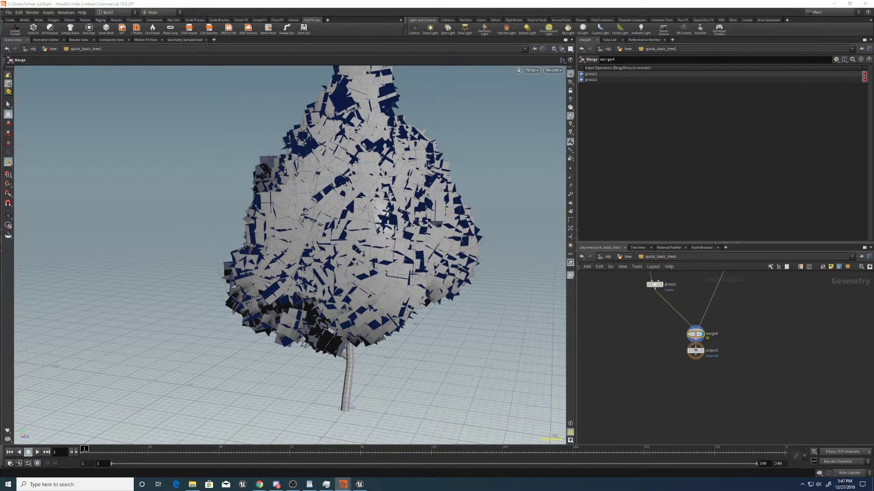
Pan to the lower trunk nodes and bring up the node menu over the normal3 wire.
{"action": "middle_click_drag", "start_coordinate": [650, 291], "coordinate": [641, 358]}
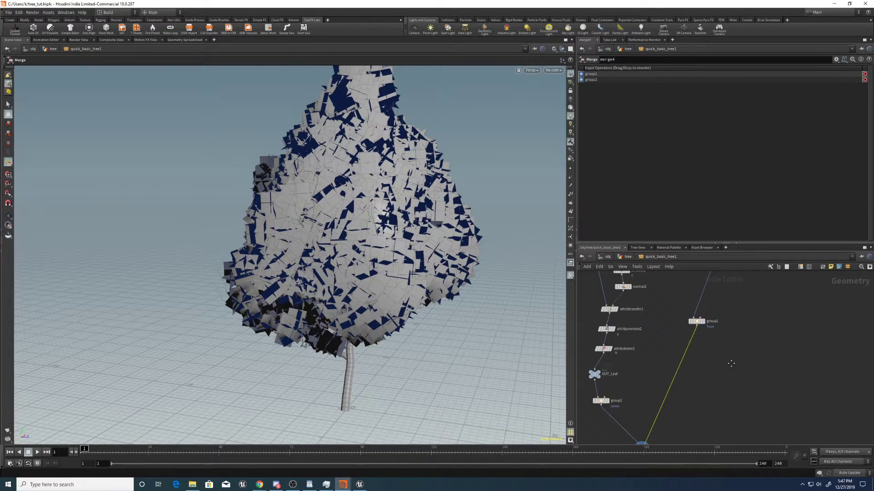
{"action": "middle_click_drag", "start_coordinate": [731, 363], "coordinate": [693, 349]}
{"action": "middle_click_drag", "start_coordinate": [713, 388], "coordinate": [700, 368]}
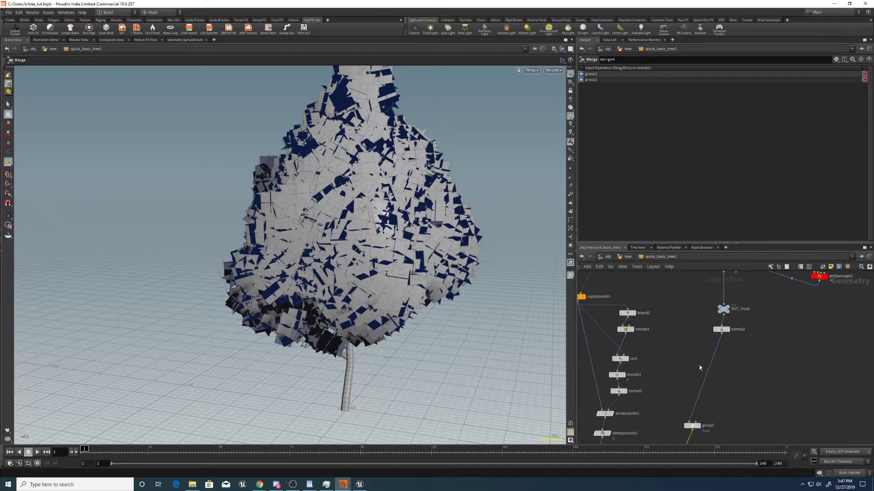
{"action": "key", "text": "Tab"}
Add polyfill1 on the normal3 to group2 wire, just below normal3.
{"action": "type", "text": "null"}
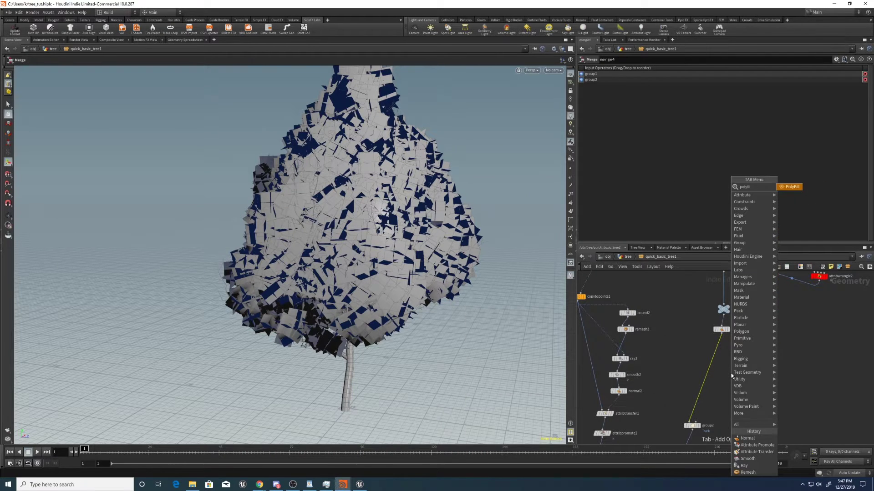
{"action": "key", "text": "Return"}
{"action": "left_click", "coordinate": [730, 373]}
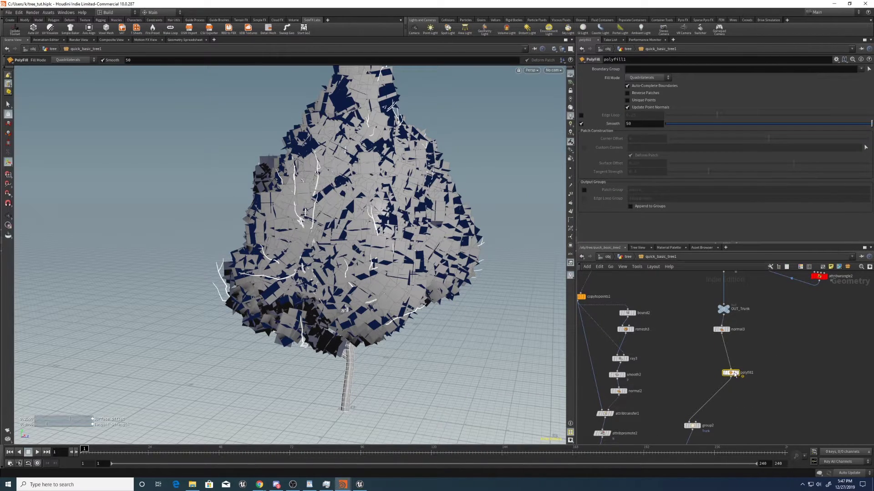
{"action": "left_click_drag", "start_coordinate": [733, 374], "coordinate": [722, 357]}
{"action": "middle_click_drag", "start_coordinate": [722, 358], "coordinate": [746, 428]}
Add attribdelete2 on the wire between polyfill1 and group2.
{"action": "key", "text": "Tab"}
{"action": "type", "text": "attribdelete"}
{"action": "key", "text": "Return"}
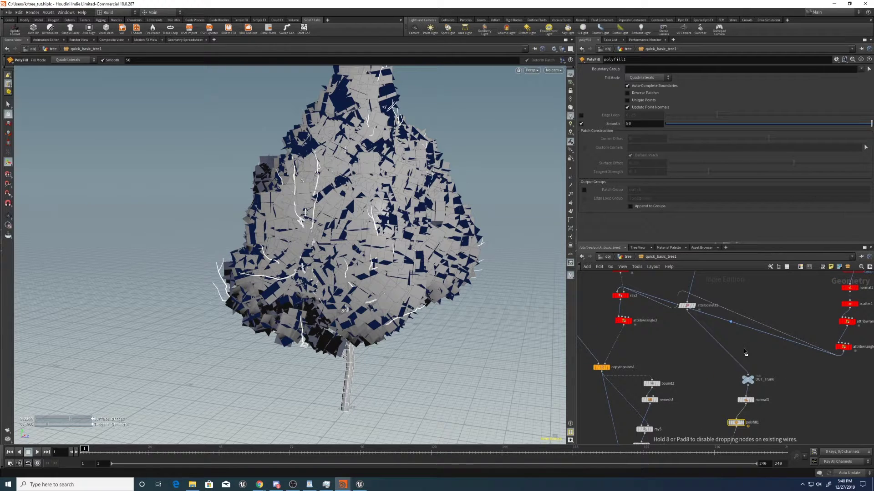
{"action": "left_click", "coordinate": [752, 361]}
{"action": "scroll", "coordinate": [752, 361], "scroll_direction": "down", "scroll_amount": 2}
{"action": "middle_click_drag", "start_coordinate": [752, 361], "coordinate": [794, 285]}
{"action": "left_click_drag", "start_coordinate": [793, 286], "coordinate": [763, 359]}
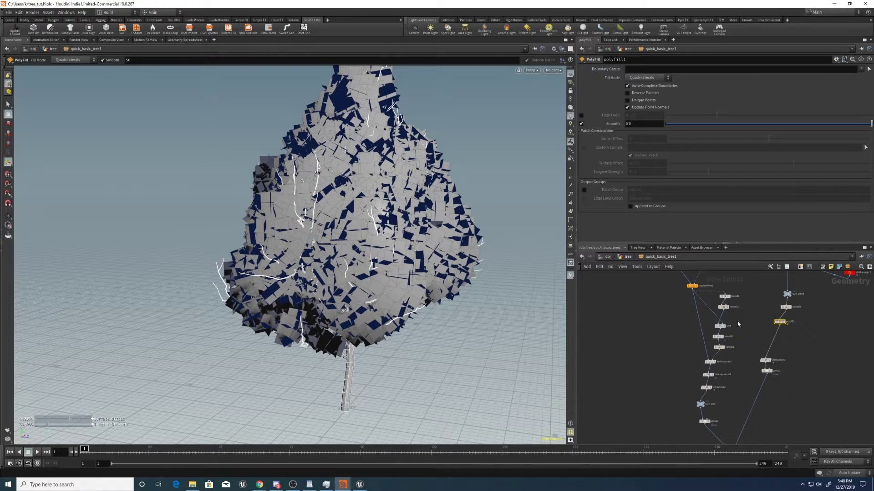
{"action": "scroll", "coordinate": [801, 345], "scroll_direction": "up", "scroll_amount": 2}
{"action": "left_click", "coordinate": [751, 366]}
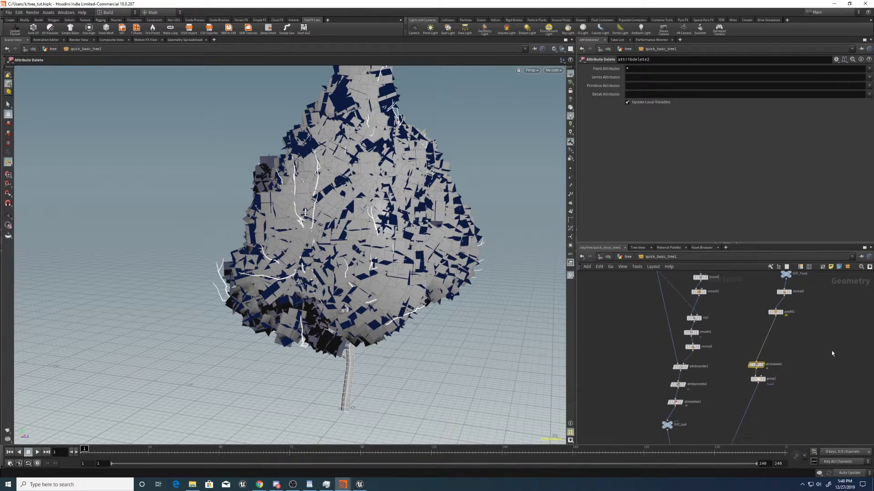
{"action": "scroll", "coordinate": [832, 350], "scroll_direction": "up", "scroll_amount": 2}
{"action": "middle_click_drag", "start_coordinate": [787, 384], "coordinate": [780, 358]}
Display polyfill1 and set its Fill Mode to Single Polygon.
{"action": "left_click", "coordinate": [764, 359]}
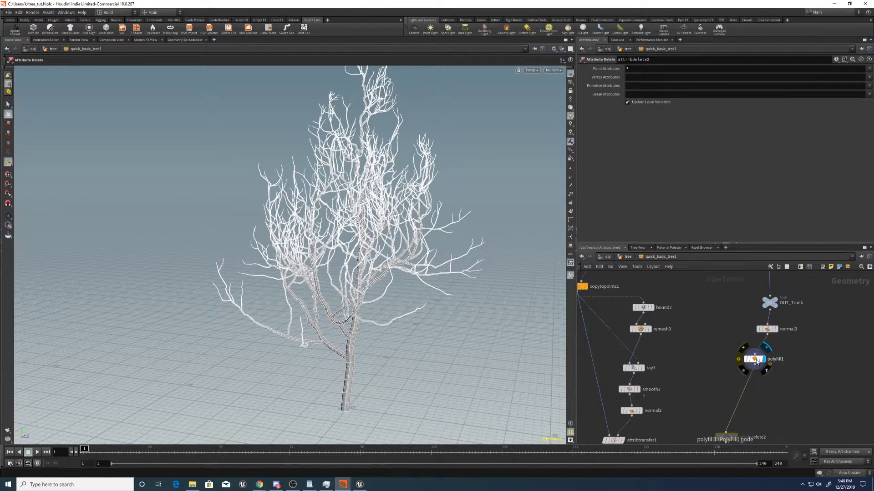
{"action": "left_click_drag", "start_coordinate": [752, 359], "coordinate": [764, 353]}
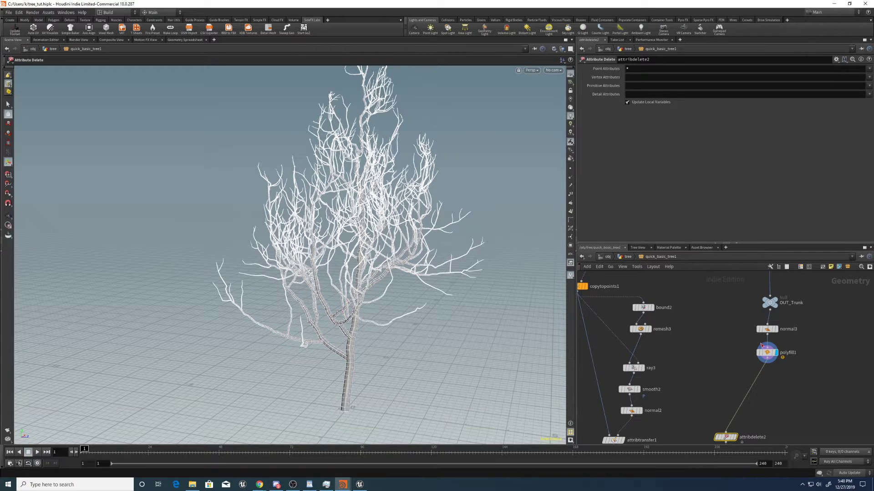
{"action": "left_click", "coordinate": [766, 353]}
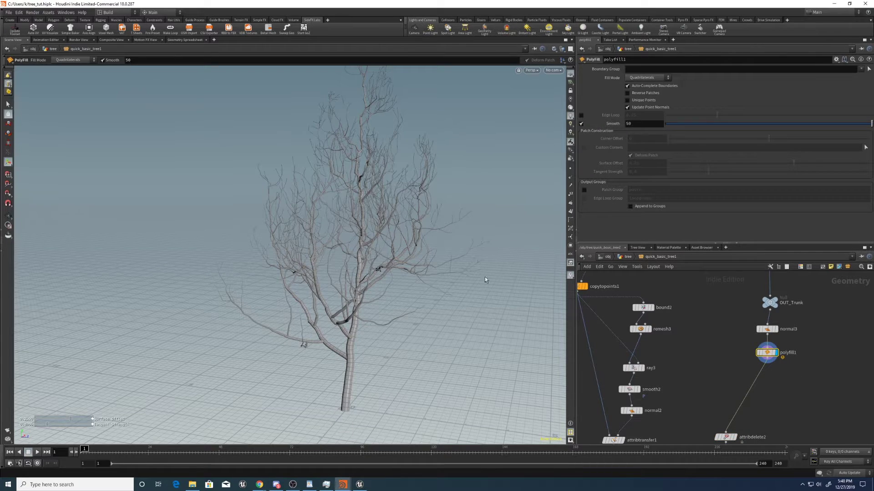
{"action": "left_click", "coordinate": [648, 77]}
{"action": "left_click", "coordinate": [644, 77]}
{"action": "key", "text": "Escape"}
{"action": "scroll", "coordinate": [356, 285], "scroll_direction": "up", "scroll_amount": 5}
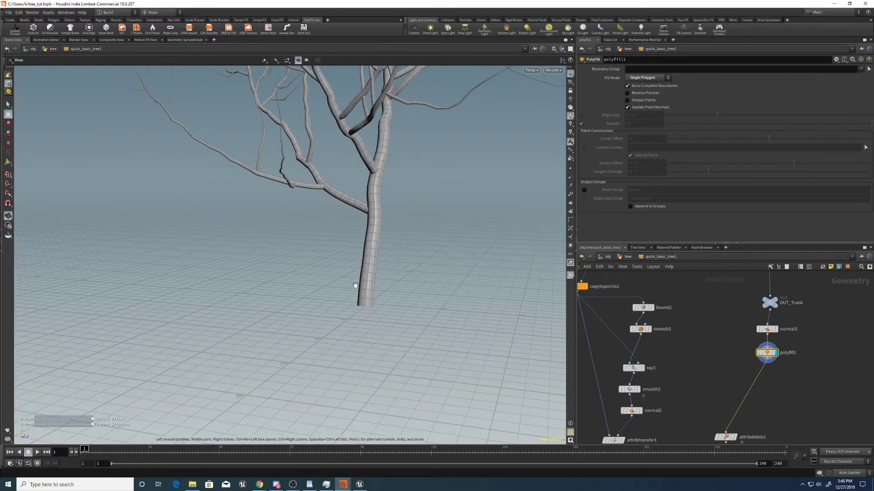
{"action": "key", "text": "Return"}
{"action": "scroll", "coordinate": [404, 348], "scroll_direction": "down", "scroll_amount": 4}
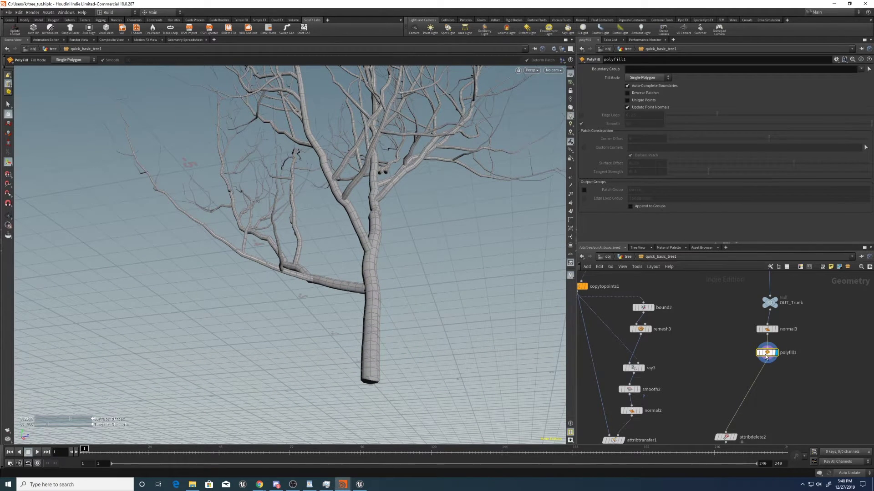
Bypass and re-enable polyfill1 to compare the trunk caps.
{"action": "mouse_move", "coordinate": [757, 342]}
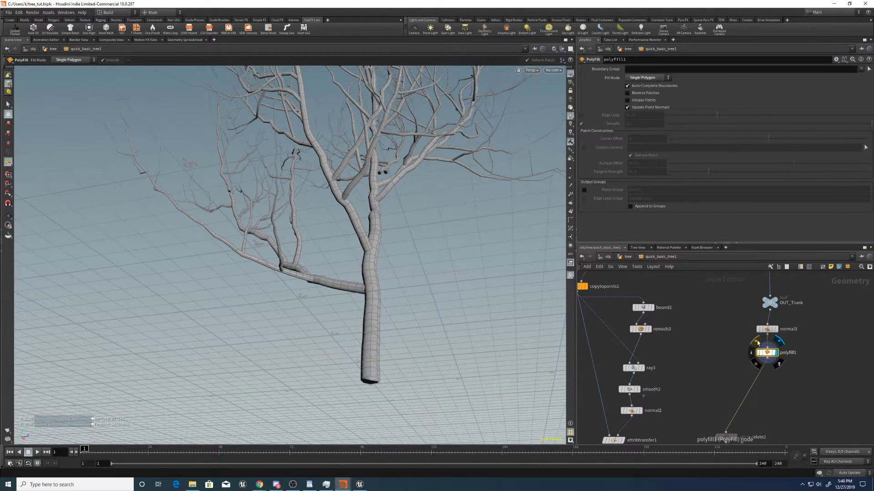
{"action": "left_click", "coordinate": [757, 342]}
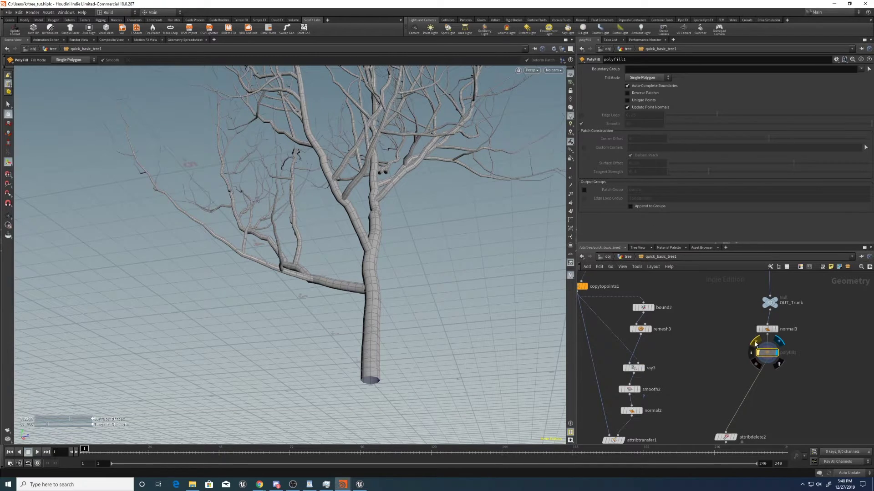
{"action": "left_click", "coordinate": [754, 342]}
{"action": "scroll", "coordinate": [359, 229], "scroll_direction": "up", "scroll_amount": 3}
{"action": "key", "text": "Escape"}
{"action": "scroll", "coordinate": [360, 244], "scroll_direction": "down", "scroll_amount": 6}
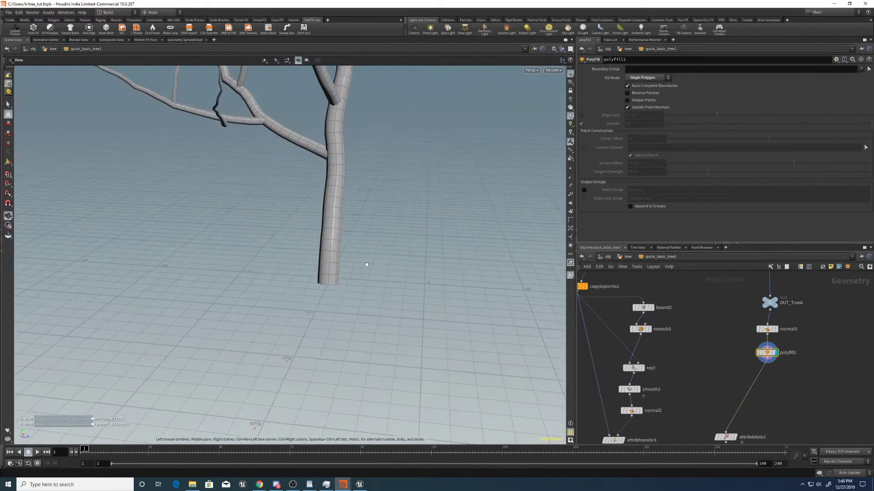
{"action": "scroll", "coordinate": [351, 189], "scroll_direction": "up", "scroll_amount": 8}
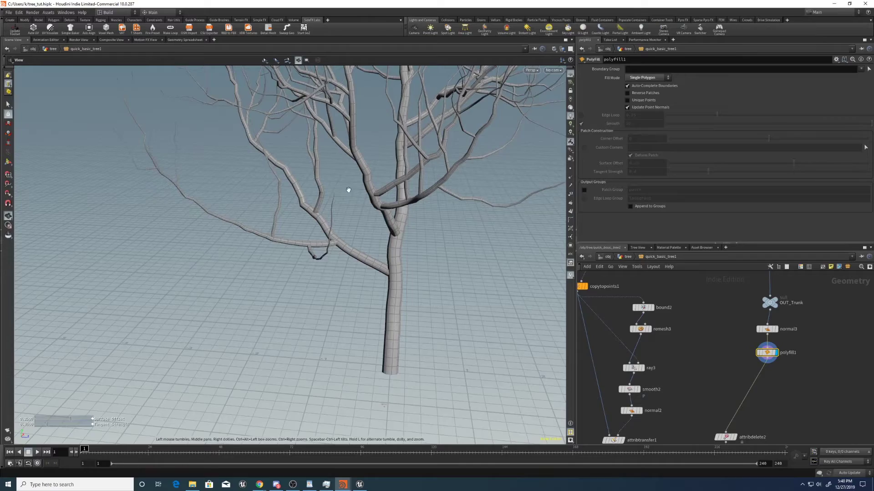
{"action": "key", "text": "Return"}
{"action": "scroll", "coordinate": [342, 251], "scroll_direction": "down", "scroll_amount": 6}
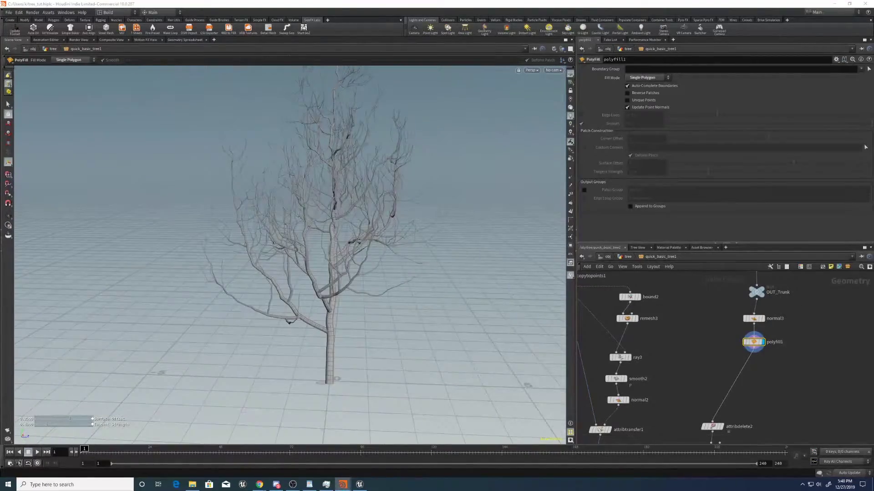
Move normal3 and polyfill1 down to make room below OUT_Trunk.
{"action": "middle_click_drag", "start_coordinate": [691, 310], "coordinate": [652, 342]}
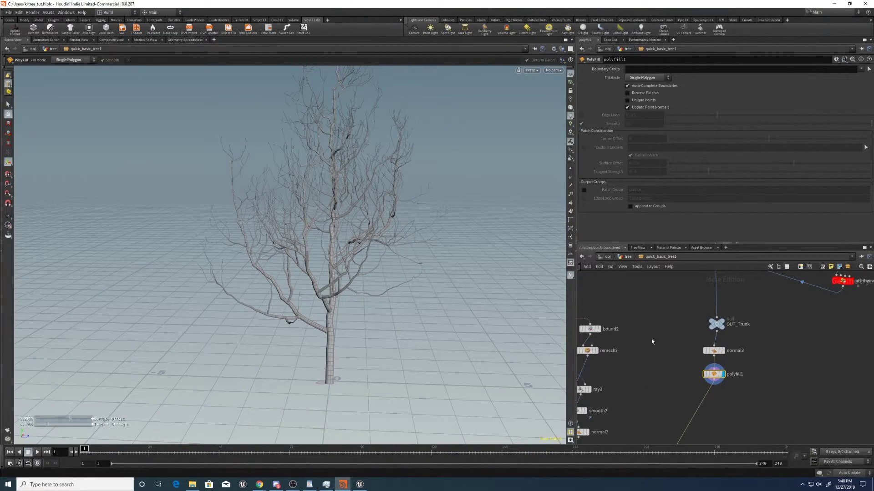
{"action": "left_click_drag", "start_coordinate": [714, 374], "coordinate": [716, 393]}
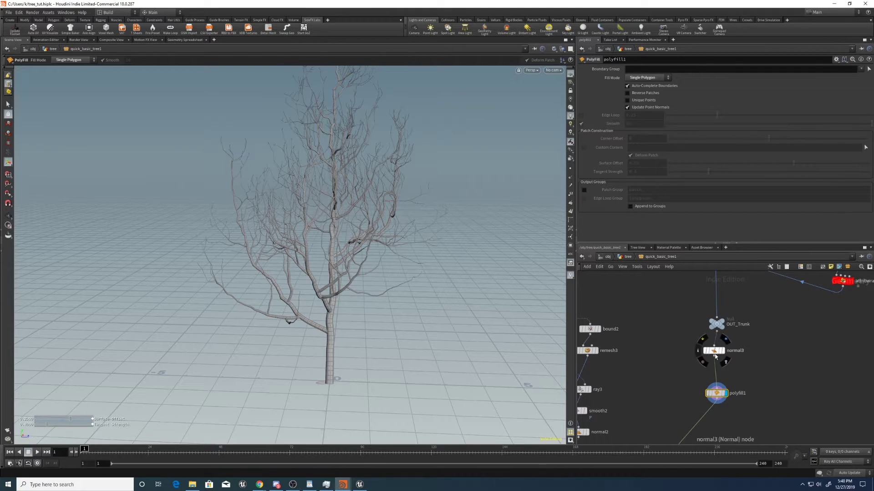
{"action": "left_click_drag", "start_coordinate": [714, 356], "coordinate": [714, 370]}
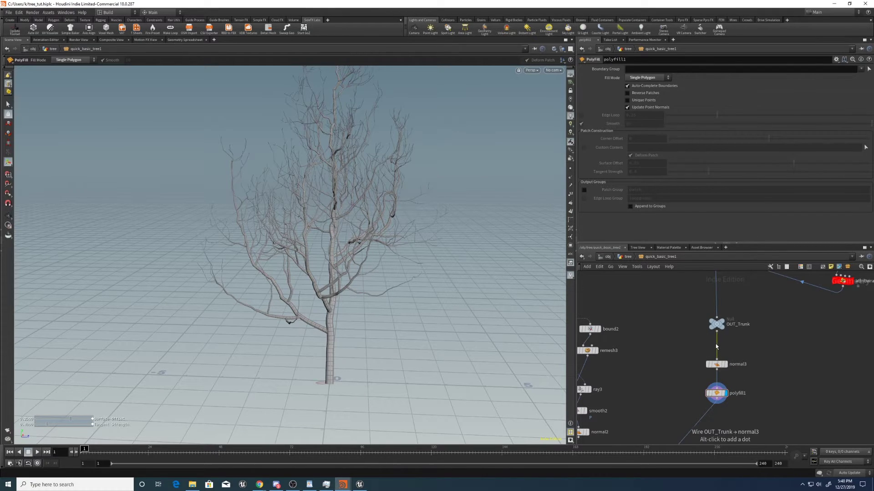
{"action": "key", "text": "Tab"}
Insert blast2 between OUT_Trunk and normal3, and display OUT_Trunk's full tree.
{"action": "type", "text": "blast"}
{"action": "key", "text": "Return"}
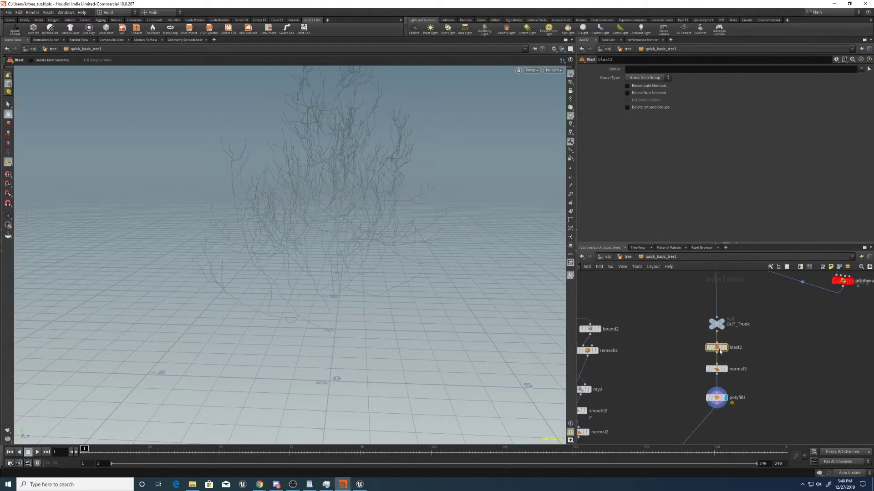
{"action": "left_click", "coordinate": [716, 324]}
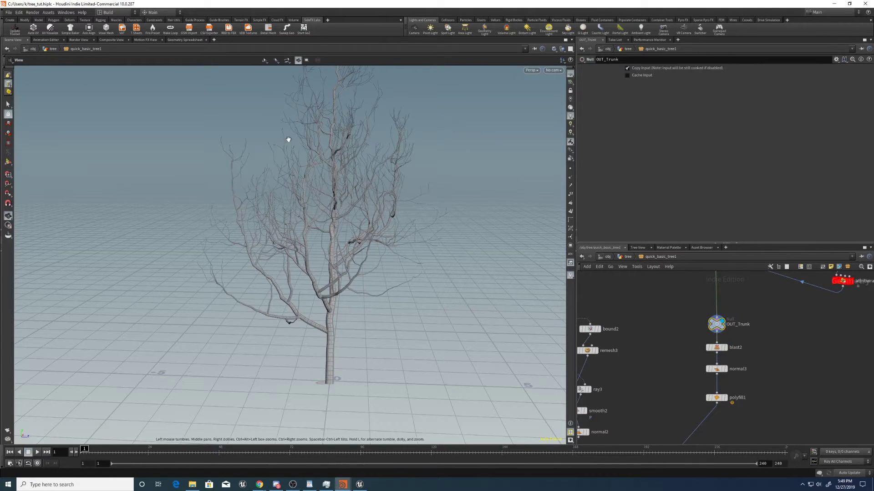
{"action": "scroll", "coordinate": [288, 139], "scroll_direction": "up", "scroll_amount": 3}
{"action": "scroll", "coordinate": [468, 288], "scroll_direction": "up", "scroll_amount": 3}
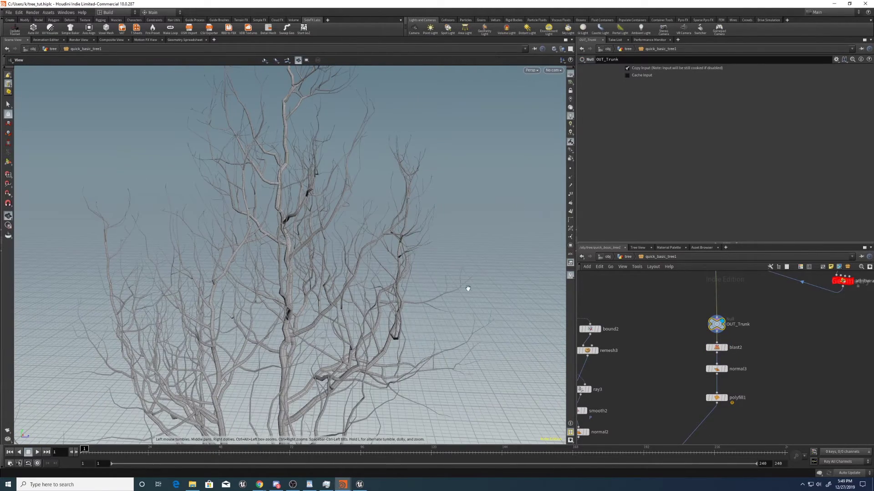
{"action": "scroll", "coordinate": [468, 289], "scroll_direction": "up", "scroll_amount": 3}
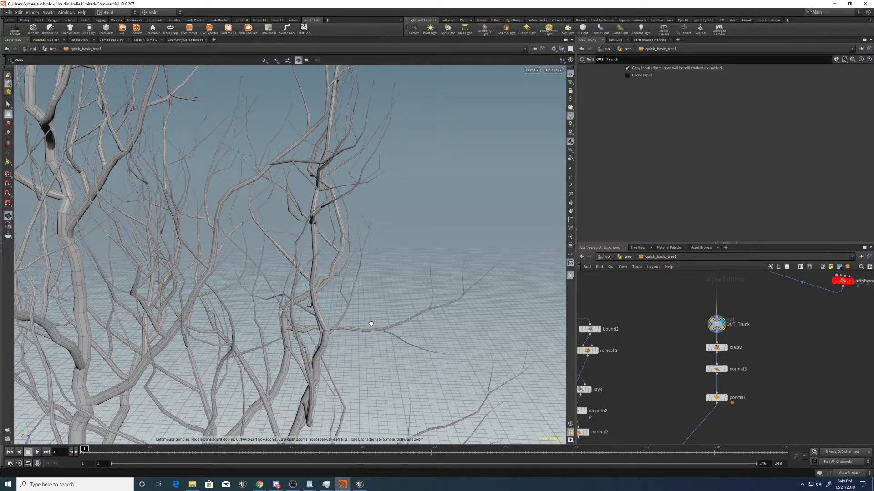
{"action": "scroll", "coordinate": [429, 206], "scroll_direction": "down", "scroll_amount": 3}
{"action": "scroll", "coordinate": [342, 213], "scroll_direction": "down", "scroll_amount": 3}
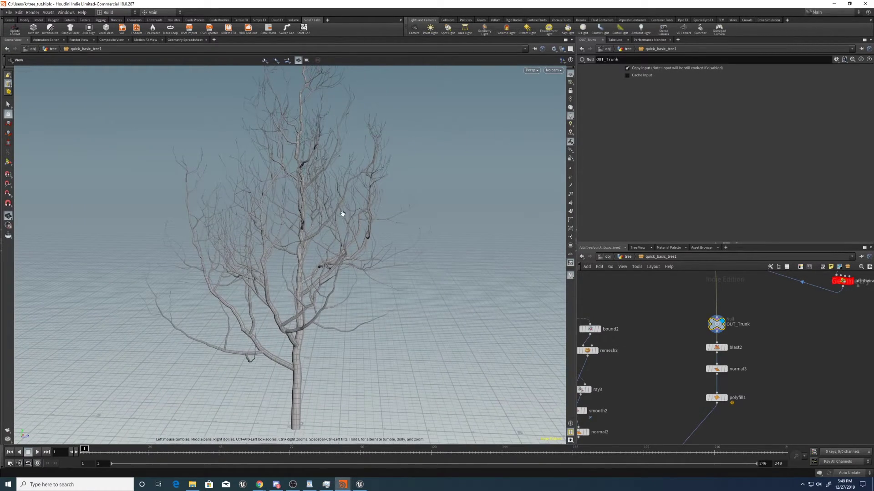
{"action": "scroll", "coordinate": [405, 198], "scroll_direction": "down", "scroll_amount": 3}
{"action": "scroll", "coordinate": [346, 110], "scroll_direction": "down", "scroll_amount": 2}
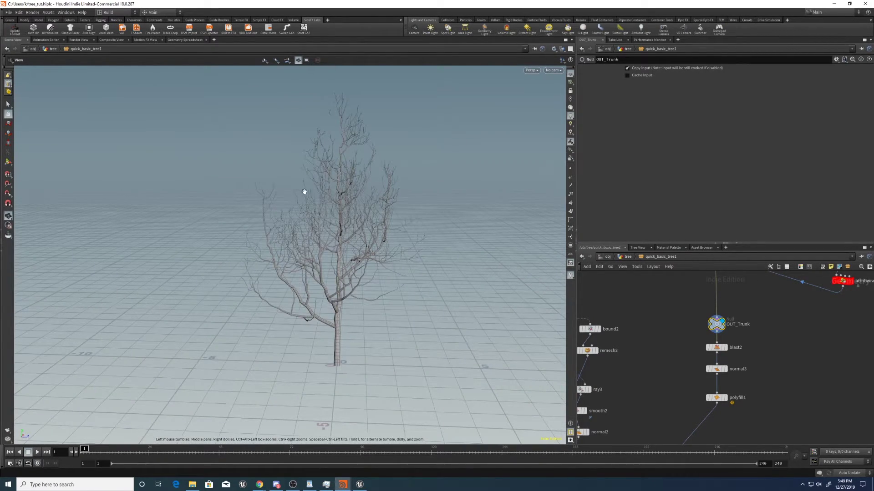
{"action": "scroll", "coordinate": [304, 192], "scroll_direction": "up", "scroll_amount": 3}
{"action": "key", "text": "Return"}
Read OUT_Trunk's geometry statistics, then display blast2's faint branch-outline output.
{"action": "left_click_drag", "start_coordinate": [355, 203], "coordinate": [351, 176], "text": "alt"}
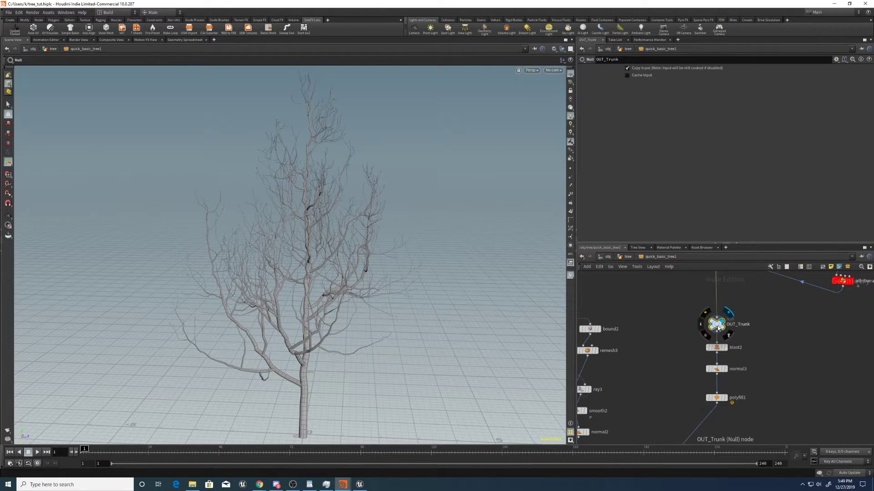
{"action": "middle_click", "coordinate": [713, 323]}
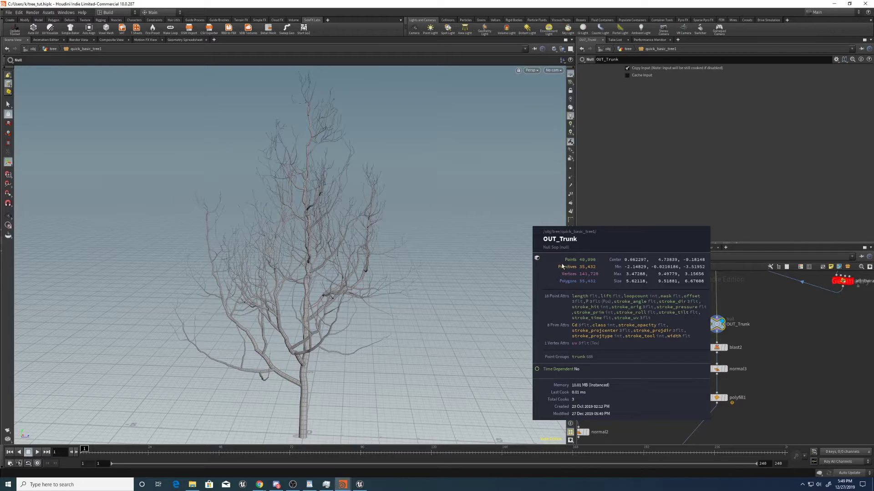
{"action": "middle_click_drag", "start_coordinate": [691, 336], "coordinate": [673, 335]}
{"action": "left_click", "coordinate": [705, 347]}
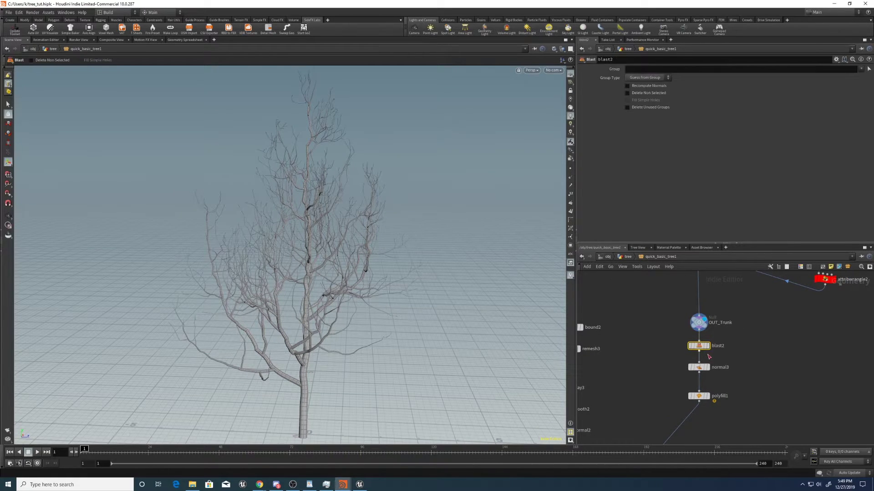
{"action": "left_click", "coordinate": [708, 350]}
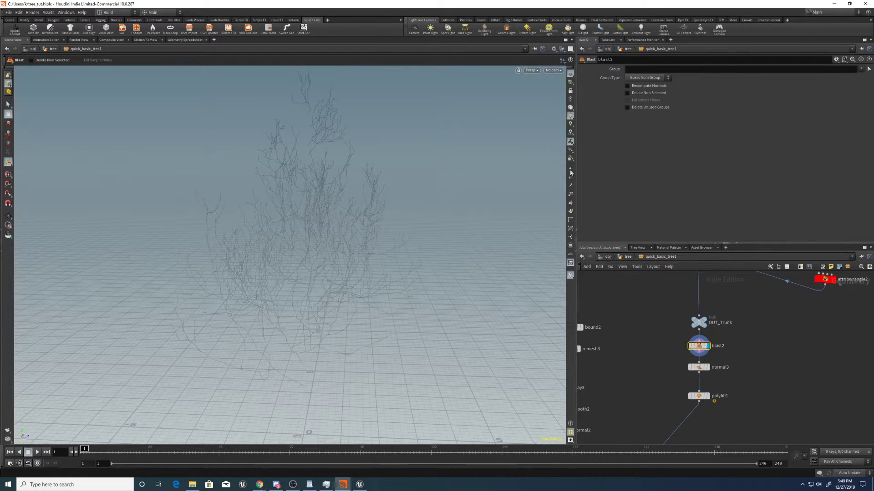
Go inside quick_basic_tree1 and display repeat_end1's output.
{"action": "left_click", "coordinate": [626, 257]}
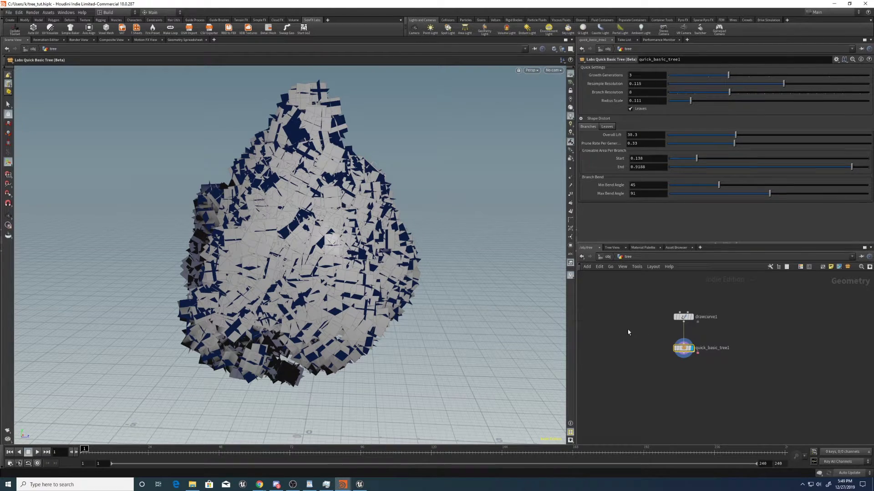
{"action": "double_click", "coordinate": [682, 349]}
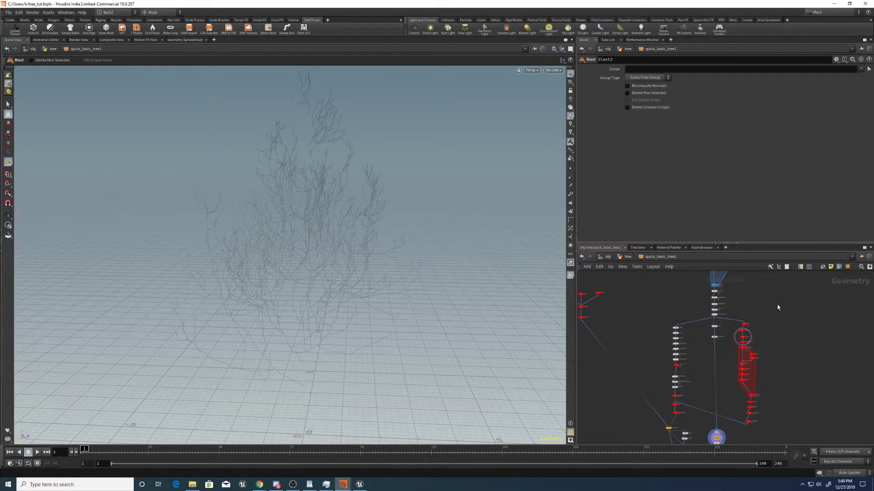
{"action": "middle_click_drag", "start_coordinate": [778, 308], "coordinate": [757, 384]}
{"action": "left_click", "coordinate": [693, 361]}
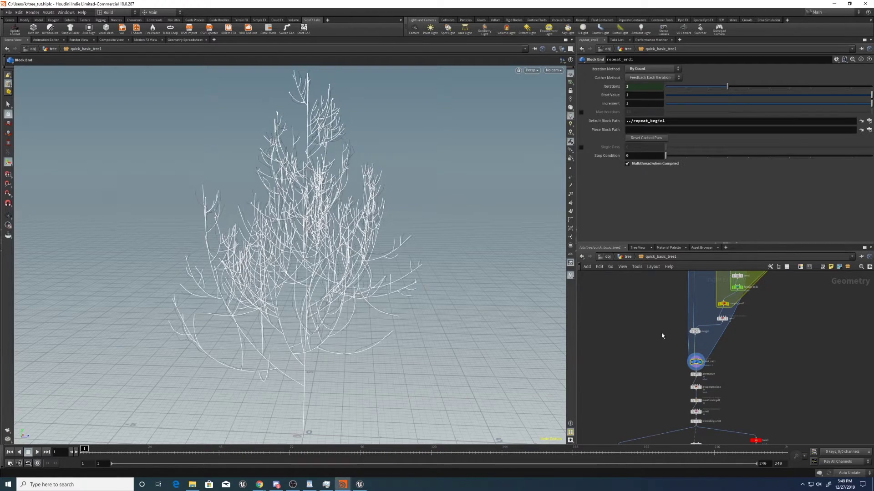
List repeat_end1's point attributes in the Geometry Spreadsheet sorted by loopcount, then return to /obj/tree.
{"action": "left_click", "coordinate": [185, 40]}
{"action": "left_click", "coordinate": [163, 59]}
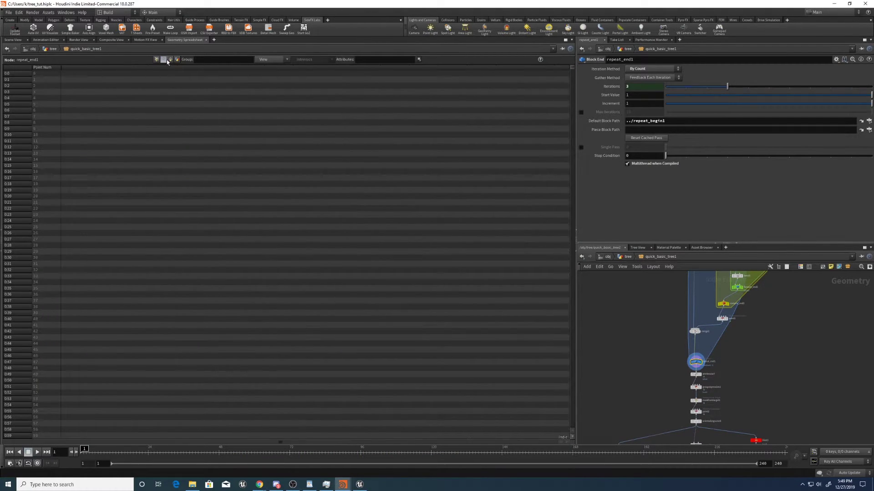
{"action": "left_click", "coordinate": [169, 59]}
{"action": "left_click", "coordinate": [156, 59]}
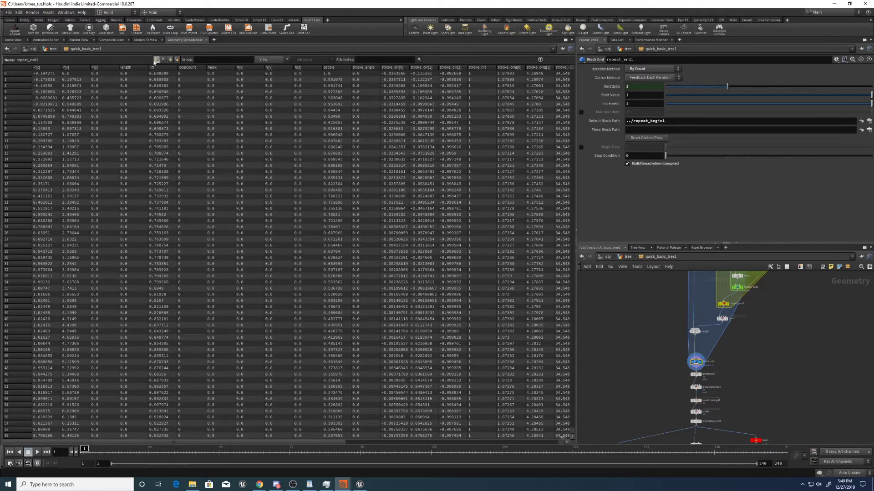
{"action": "left_click", "coordinate": [188, 68]}
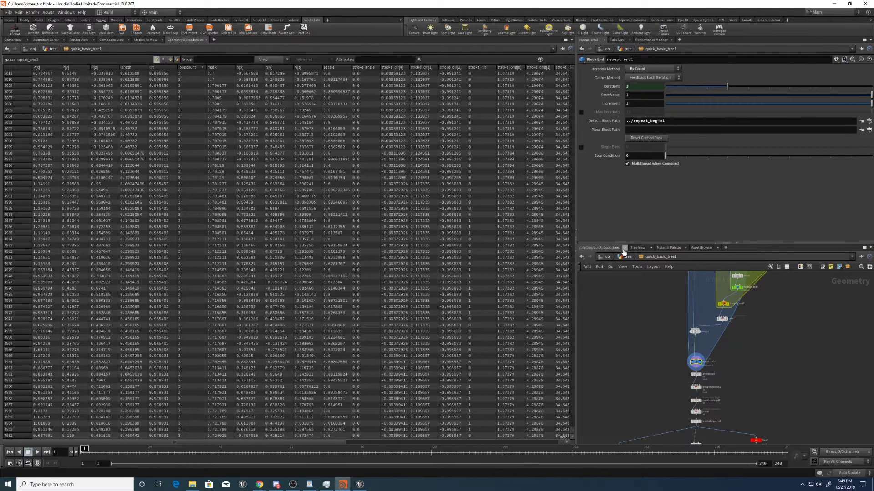
{"action": "left_click", "coordinate": [605, 87]}
{"action": "left_click", "coordinate": [626, 257]}
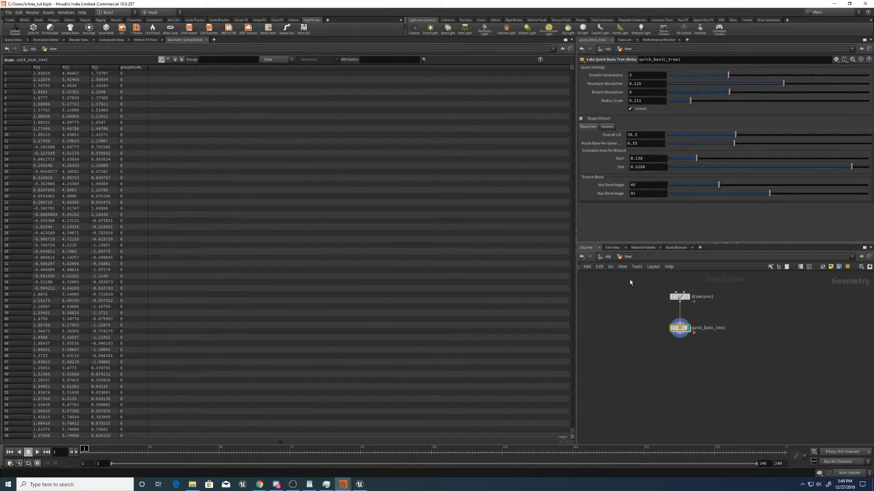
Copy the Growth Generations parameter, then select blast2 inside the tree generator.
{"action": "right_click", "coordinate": [644, 94]}
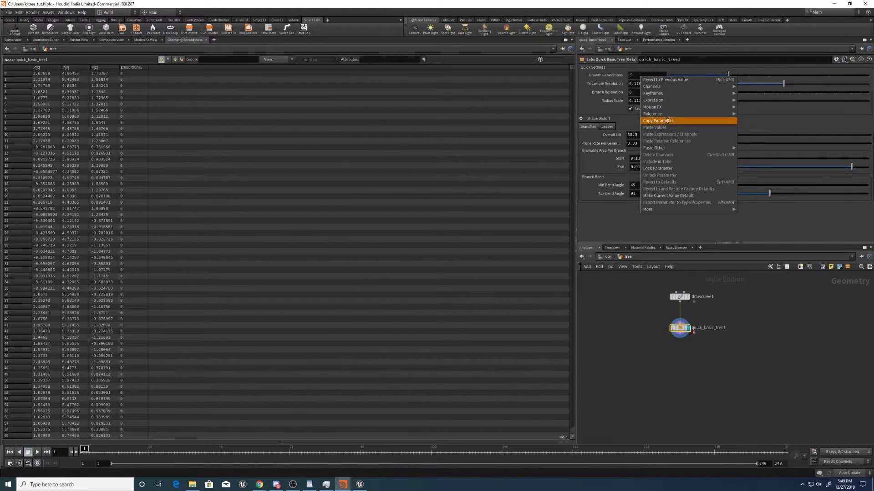
{"action": "left_click", "coordinate": [667, 119]}
{"action": "key", "text": "Return"}
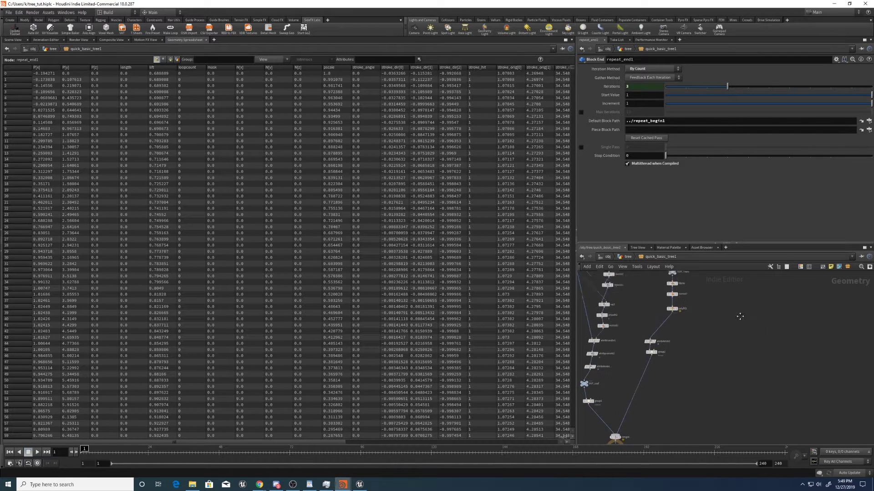
{"action": "left_click", "coordinate": [687, 315]}
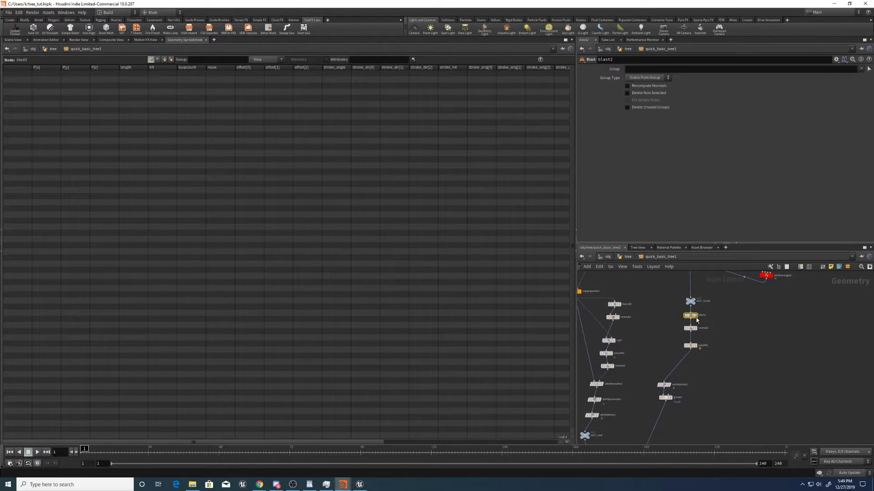
{"action": "left_click", "coordinate": [19, 40]}
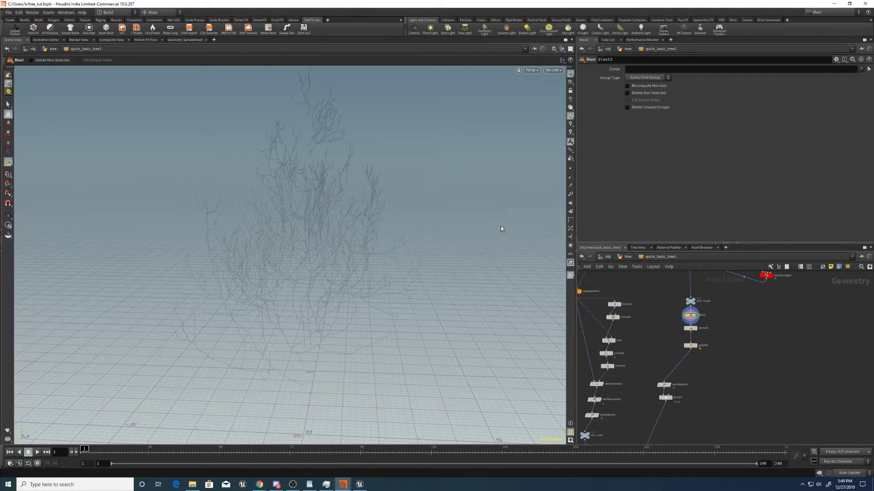
{"action": "left_click", "coordinate": [643, 71]}
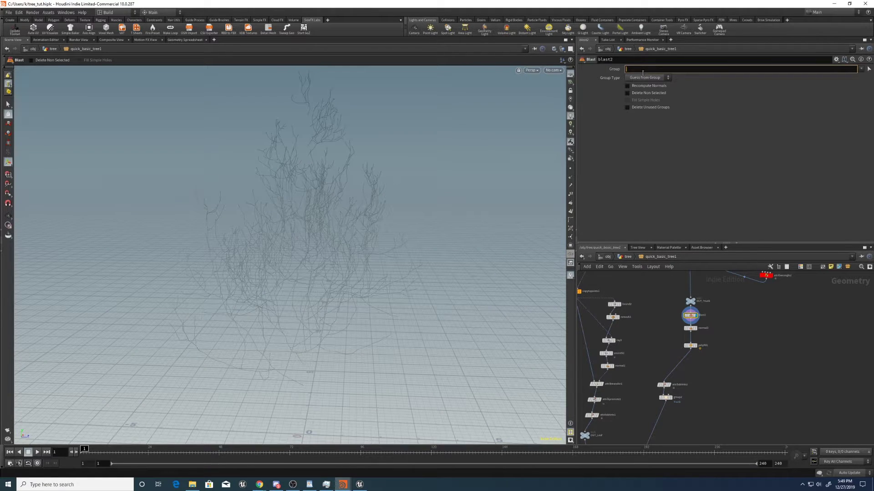
{"action": "type", "text": "@loopcount"}
{"action": "type", "text": "="}
{"action": "right_click", "coordinate": [674, 68]}
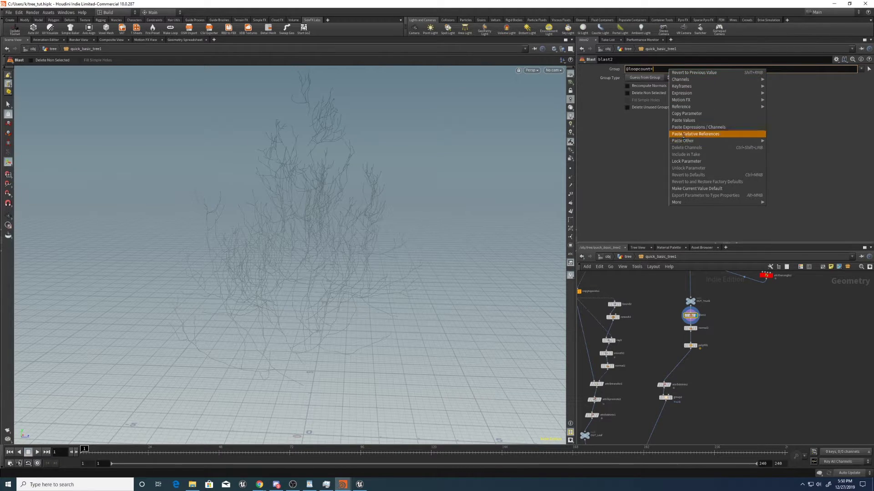
{"action": "left_click", "coordinate": [683, 132]}
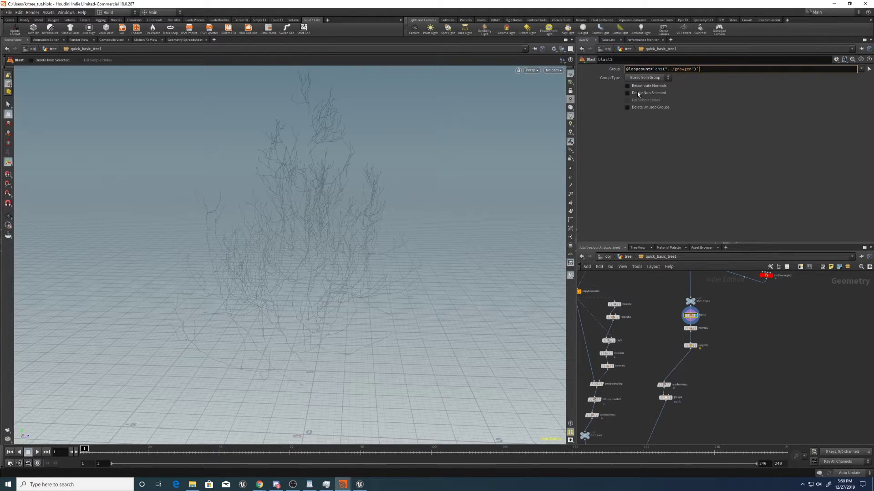
{"action": "left_click", "coordinate": [644, 77]}
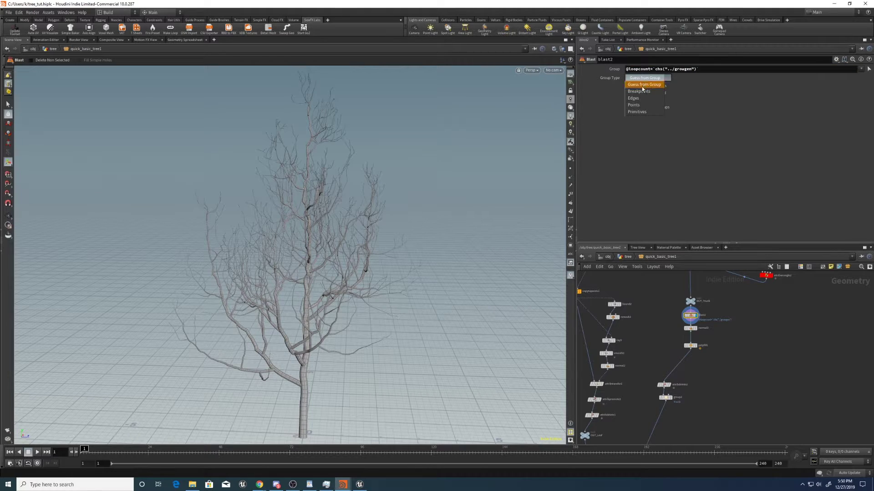
{"action": "left_click", "coordinate": [642, 106]}
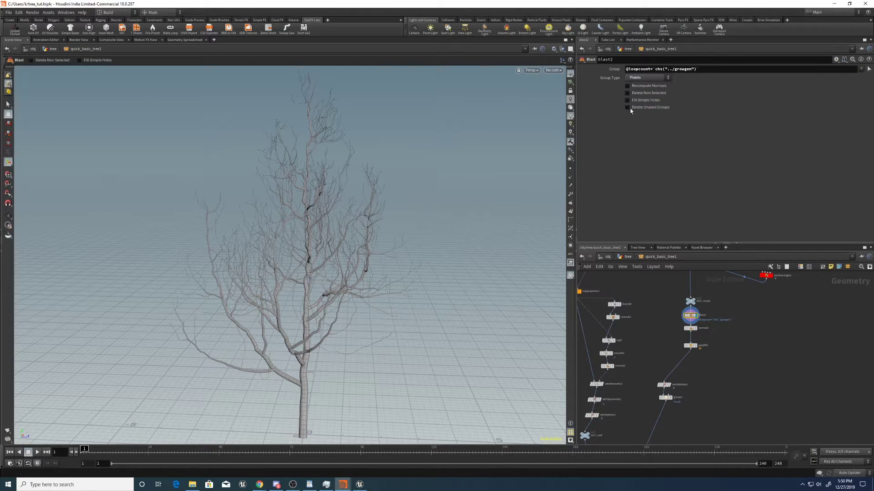
Un-bypass blast2 and confirm the trunk's points drop from 48,868 to 17,888.
{"action": "scroll", "coordinate": [665, 311], "scroll_direction": "down", "scroll_amount": 5}
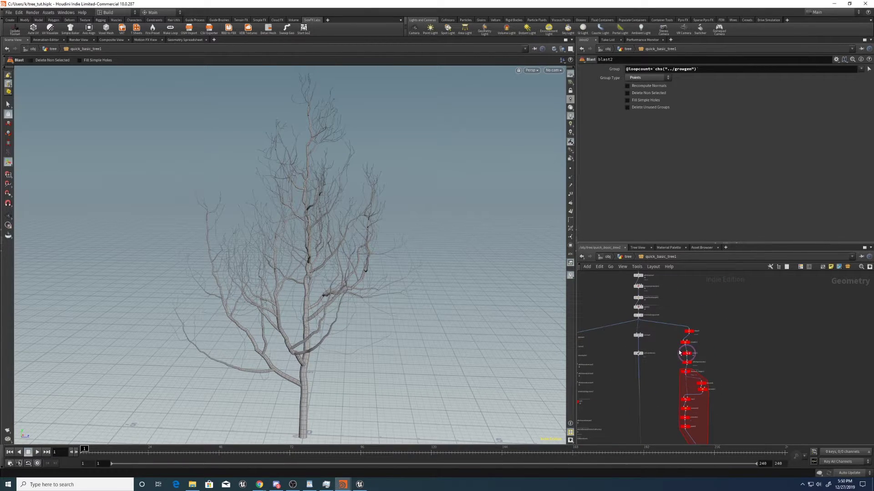
{"action": "scroll", "coordinate": [736, 381], "scroll_direction": "up", "scroll_amount": 2}
{"action": "scroll", "coordinate": [736, 381], "scroll_direction": "up", "scroll_amount": 3}
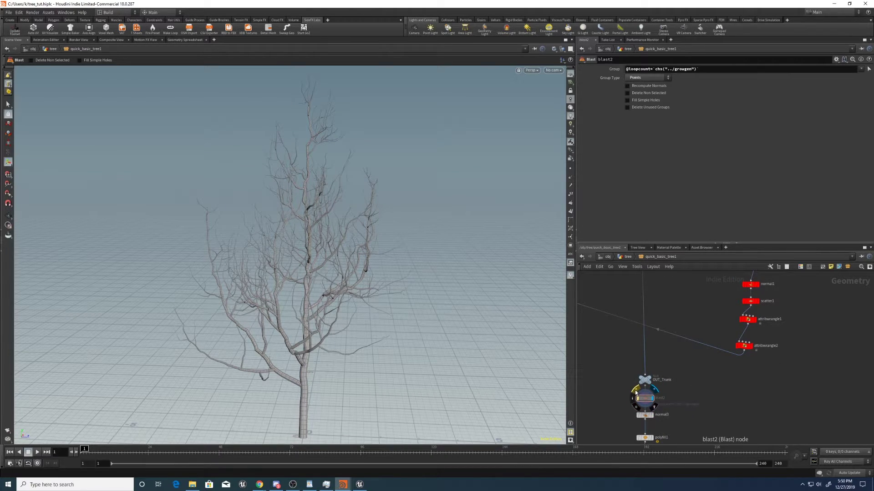
{"action": "left_click", "coordinate": [635, 390]}
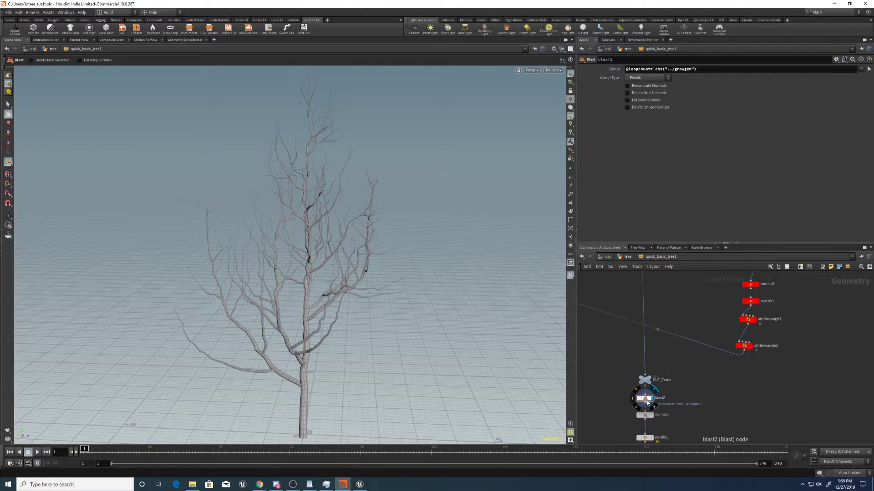
{"action": "left_click", "coordinate": [635, 397]}
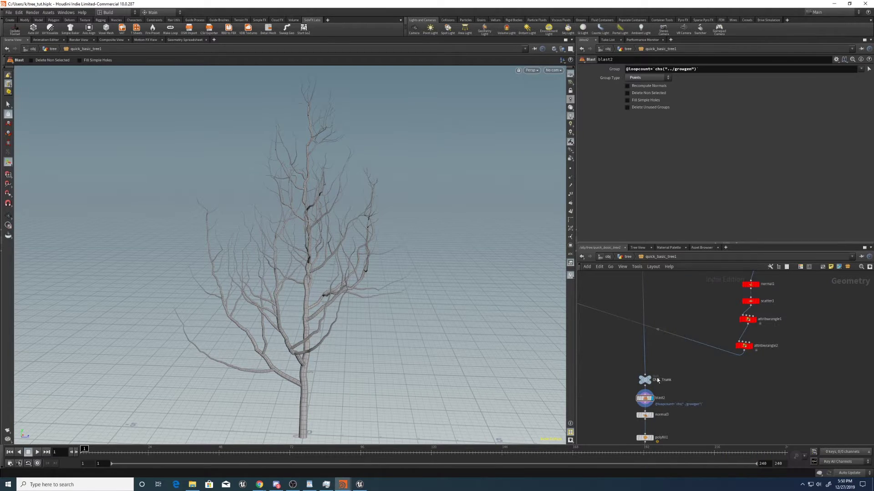
{"action": "left_click", "coordinate": [657, 378]}
{"action": "middle_click_drag", "start_coordinate": [622, 381], "coordinate": [608, 335]}
{"action": "left_click", "coordinate": [635, 346]}
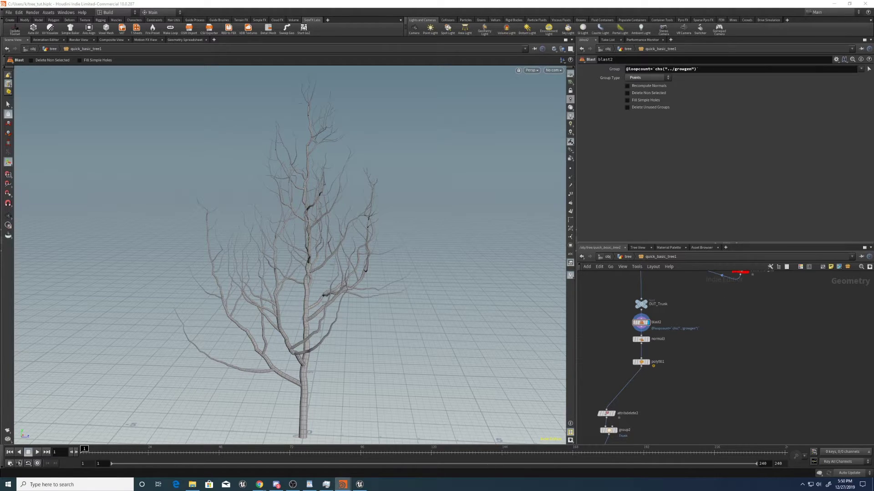
{"action": "middle_click_drag", "start_coordinate": [675, 393], "coordinate": [704, 364]}
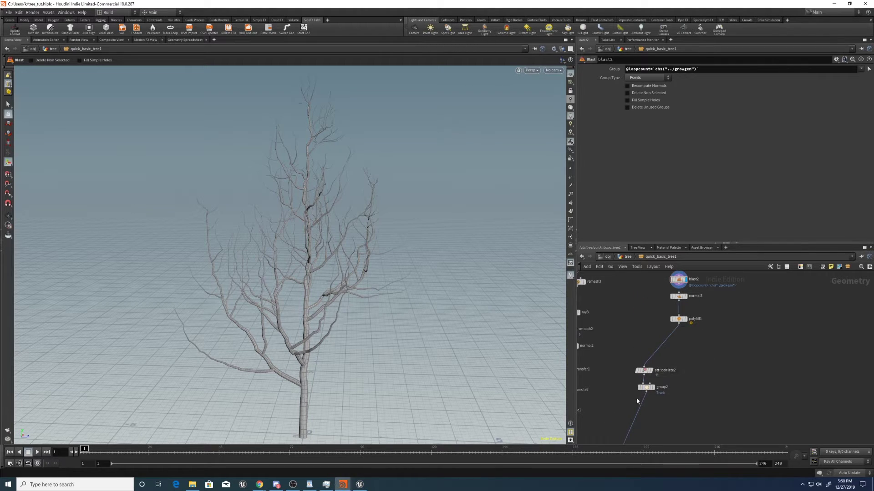
Insert a Switch node (switch1) after polyfill1 and line up the nodes below it.
{"action": "key", "text": "Tab"}
{"action": "type", "text": "swit"}
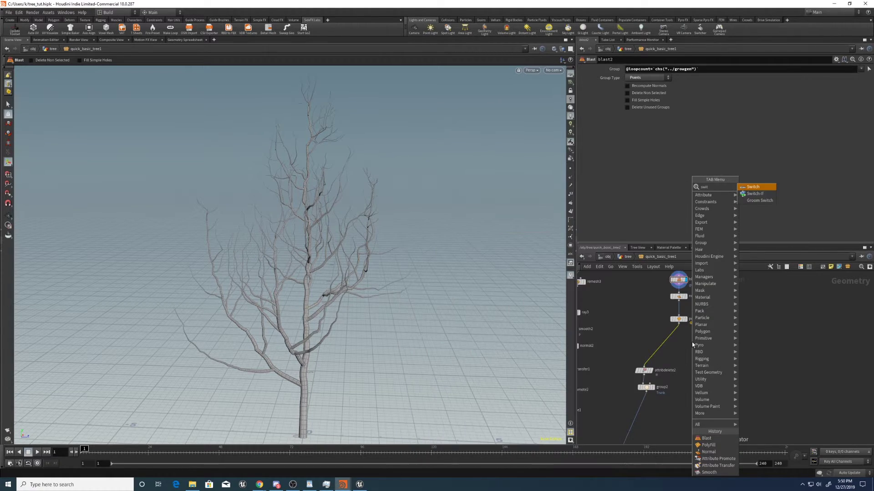
{"action": "key", "text": "Return"}
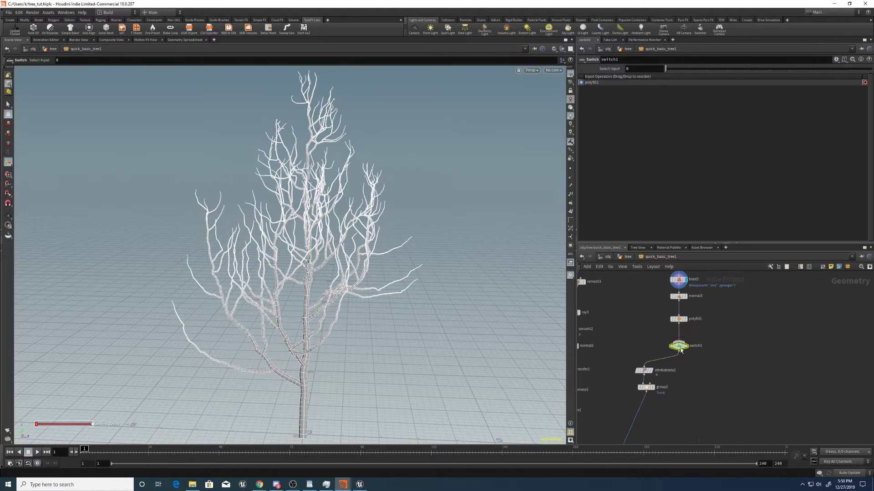
{"action": "left_click", "coordinate": [673, 348]}
{"action": "left_click_drag", "start_coordinate": [632, 360], "coordinate": [657, 395]}
{"action": "key", "text": "l"}
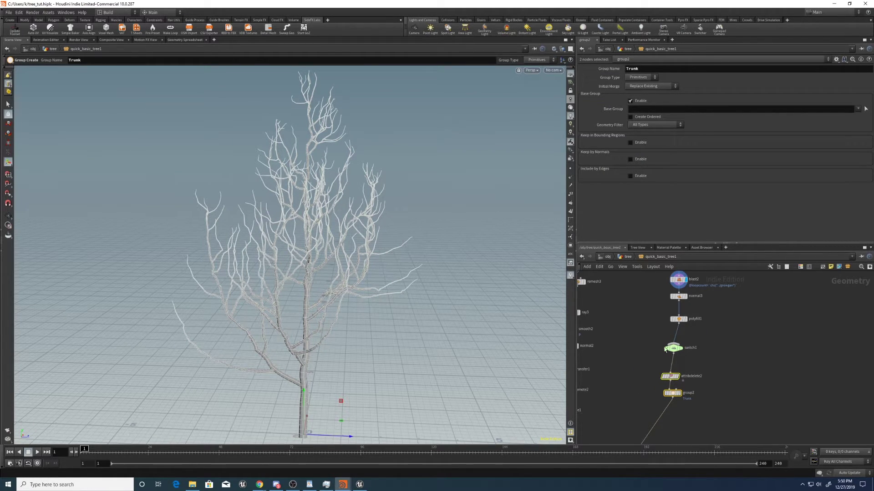
{"action": "left_click_drag", "start_coordinate": [665, 349], "coordinate": [678, 353]}
Create a Blast node (blast3) fed by polyfill1 and move switch1 and downstream nodes lower.
{"action": "left_click", "coordinate": [678, 324]}
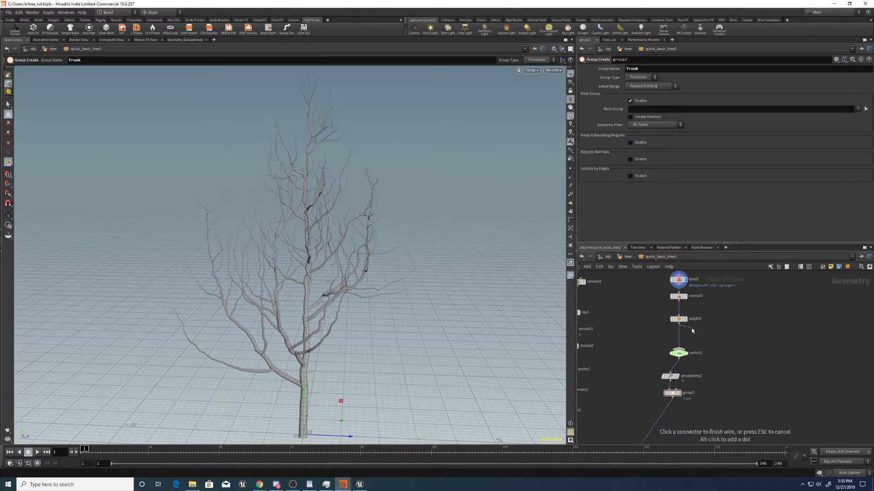
{"action": "left_click", "coordinate": [692, 331]}
{"action": "type", "text": "blast"}
{"action": "key", "text": "Return"}
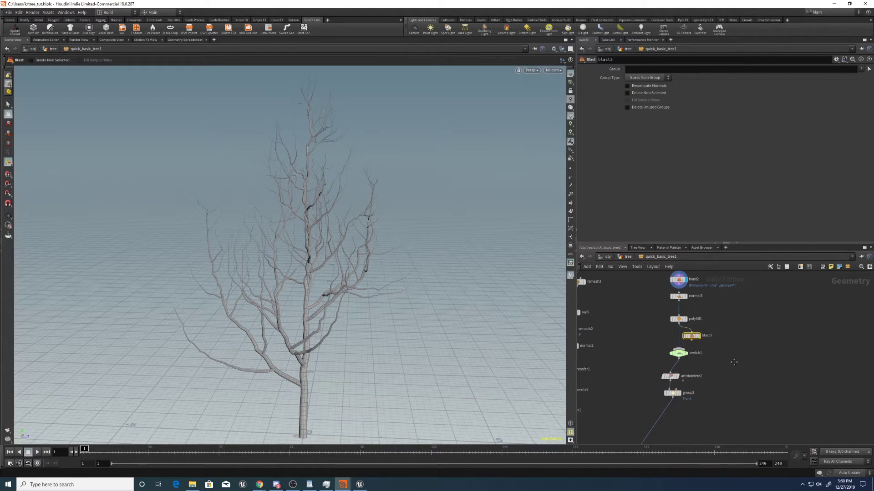
{"action": "middle_click_drag", "start_coordinate": [733, 362], "coordinate": [745, 315]}
{"action": "left_click_drag", "start_coordinate": [664, 294], "coordinate": [703, 353]}
{"action": "left_click_drag", "start_coordinate": [690, 305], "coordinate": [684, 346]}
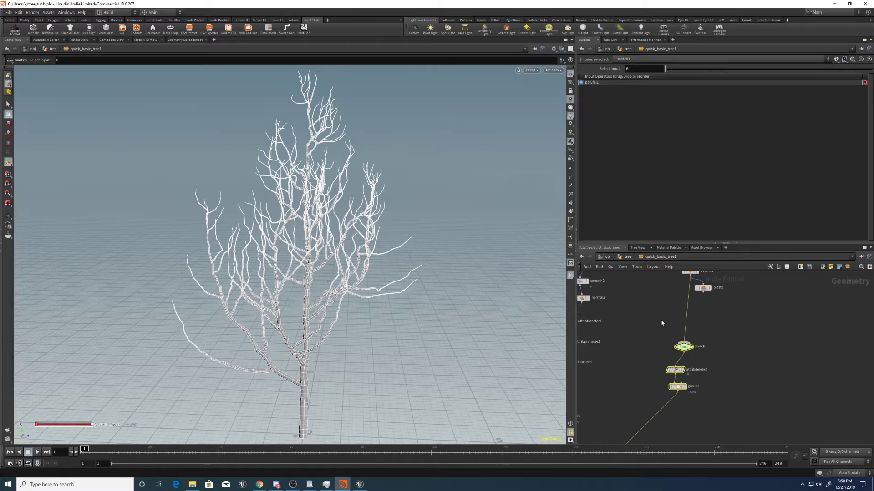
{"action": "left_click", "coordinate": [662, 323]}
{"action": "middle_click_drag", "start_coordinate": [670, 302], "coordinate": [667, 328]}
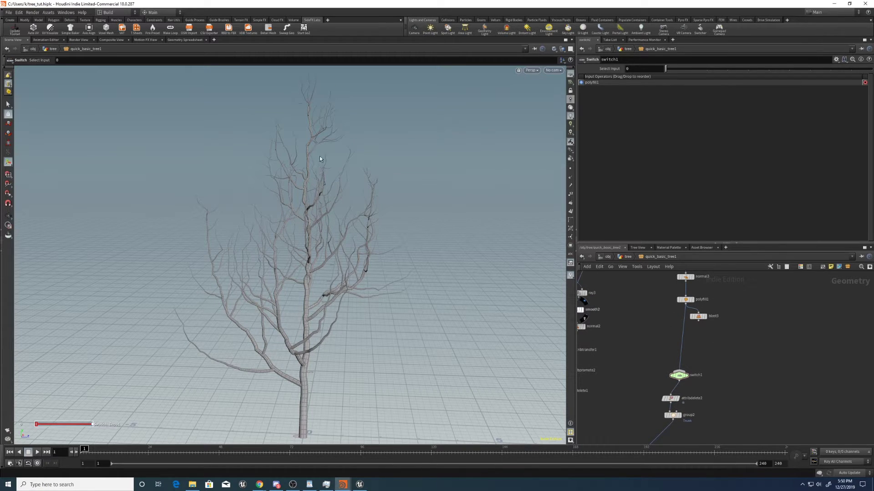
Connect blast3 into switch1 as its second input.
{"action": "key", "text": "Escape"}
{"action": "left_click_drag", "start_coordinate": [474, 273], "coordinate": [399, 177]}
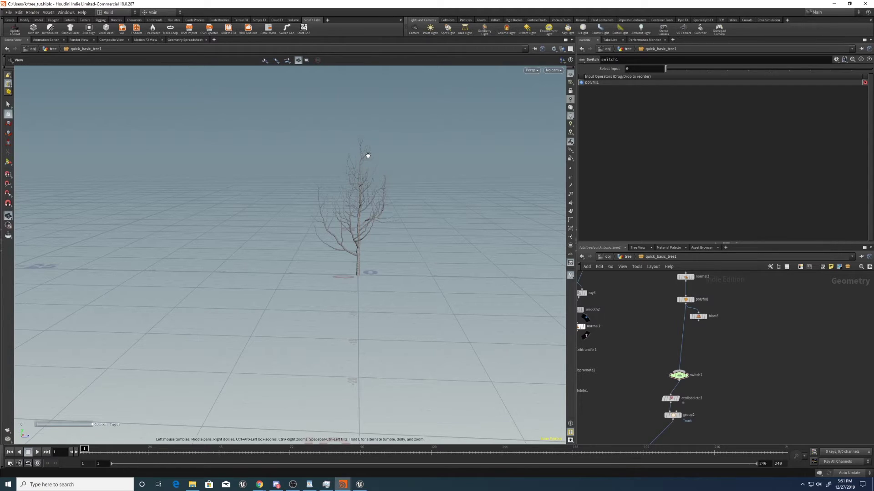
{"action": "right_click_drag", "start_coordinate": [460, 269], "coordinate": [364, 246]}
{"action": "key", "text": "Return"}
{"action": "left_click_drag", "start_coordinate": [698, 320], "coordinate": [666, 374]}
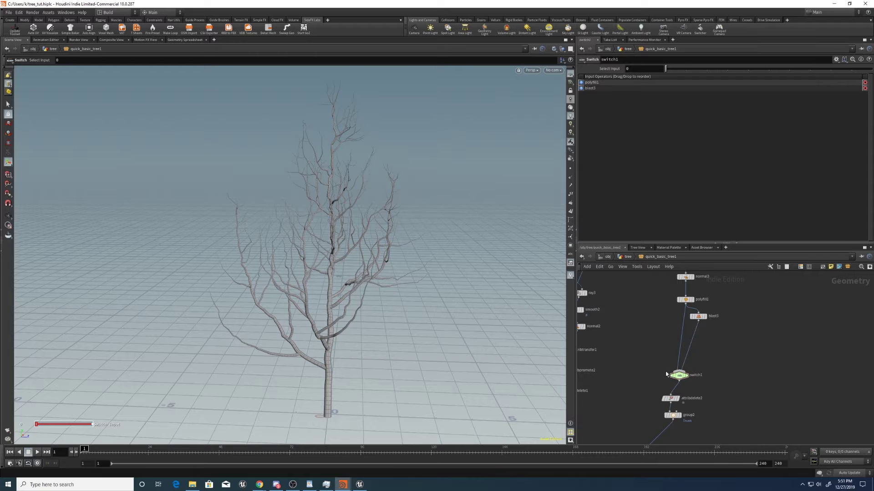
{"action": "left_click", "coordinate": [698, 316]}
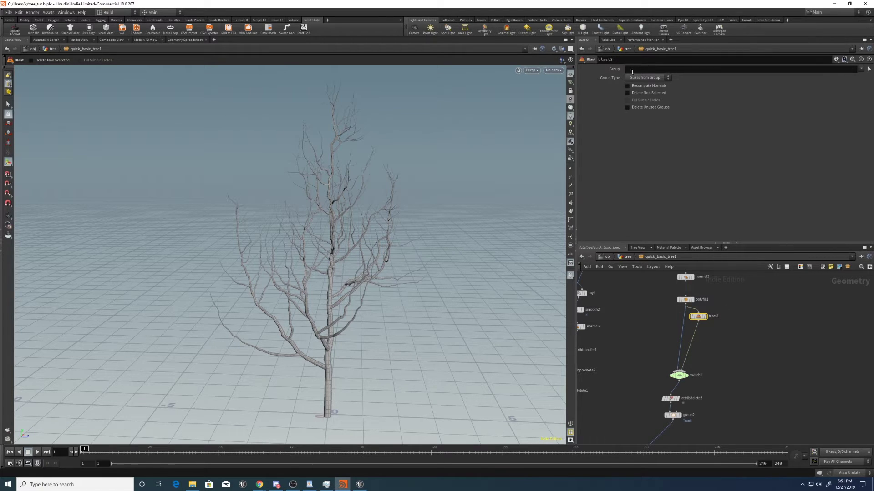
{"action": "middle_click_drag", "start_coordinate": [648, 339], "coordinate": [659, 414]}
{"action": "left_click", "coordinate": [696, 336]}
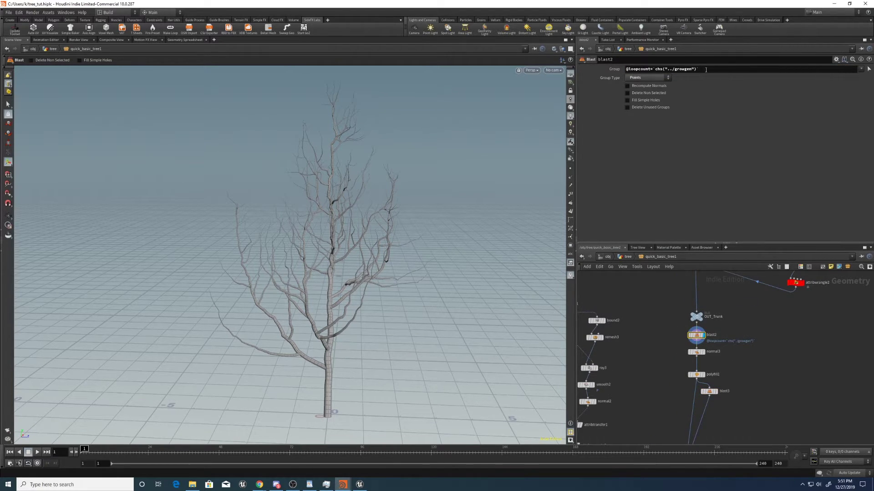
{"action": "left_click_drag", "start_coordinate": [706, 70], "coordinate": [639, 71]}
{"action": "key", "text": "ctrl+c"}
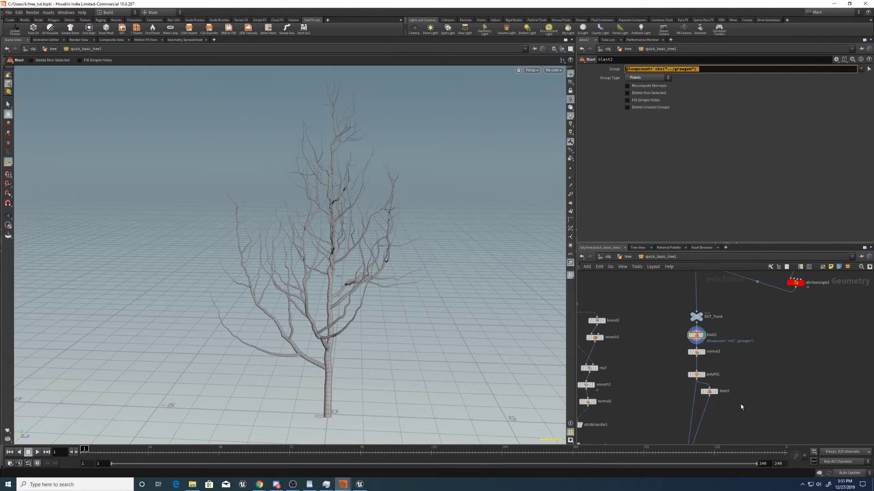
{"action": "middle_click_drag", "start_coordinate": [741, 407], "coordinate": [744, 369]}
{"action": "left_click", "coordinate": [709, 355]}
{"action": "left_click", "coordinate": [655, 70]}
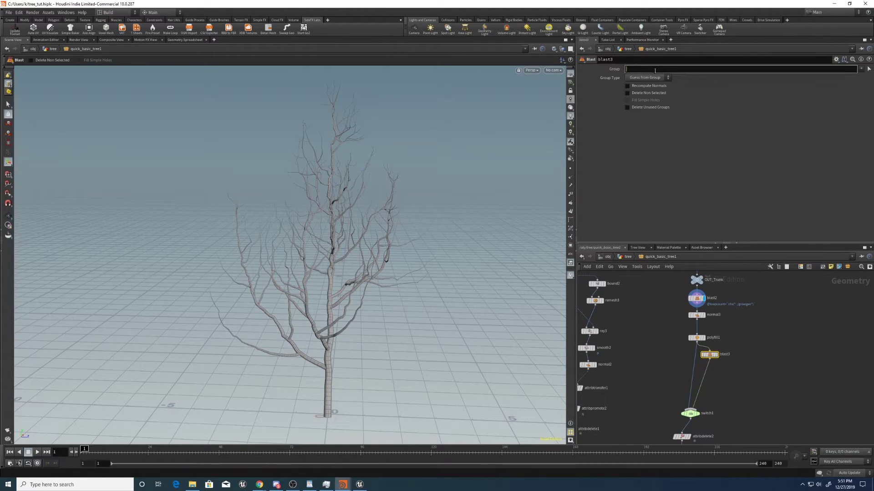
{"action": "key", "text": "ctrl+v"}
{"action": "key", "text": "Return"}
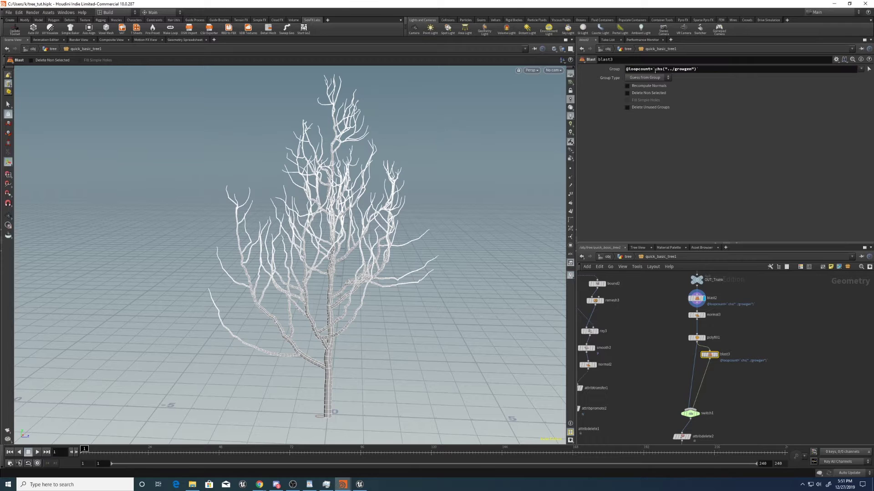
{"action": "left_click", "coordinate": [692, 70]}
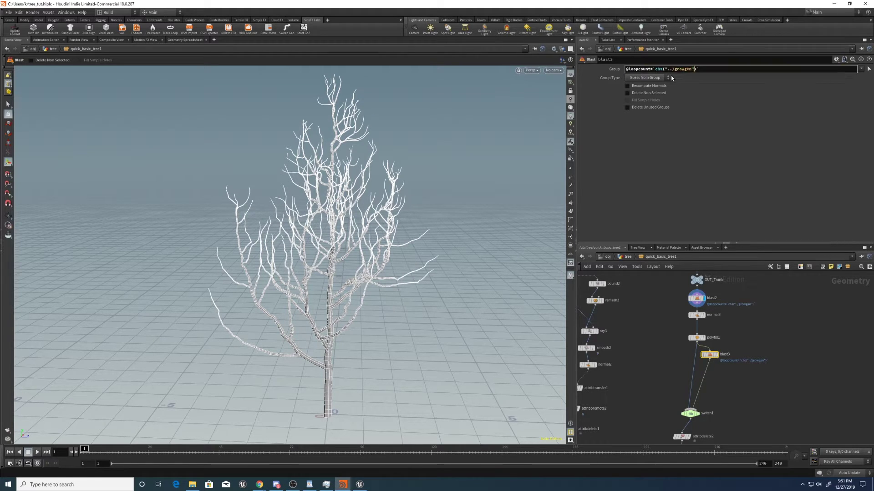
{"action": "key", "text": "Return"}
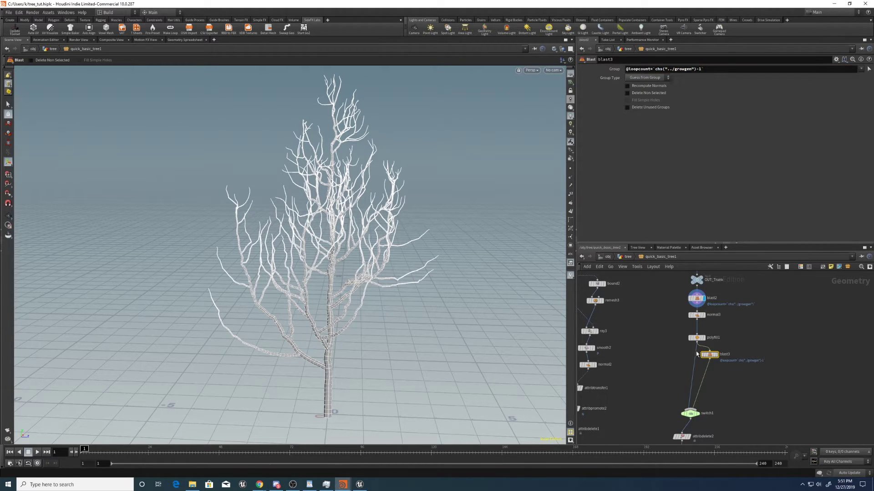
Display blast3 and set its Group Type to Points, leaving only the thicker branches.
{"action": "left_click", "coordinate": [718, 355]}
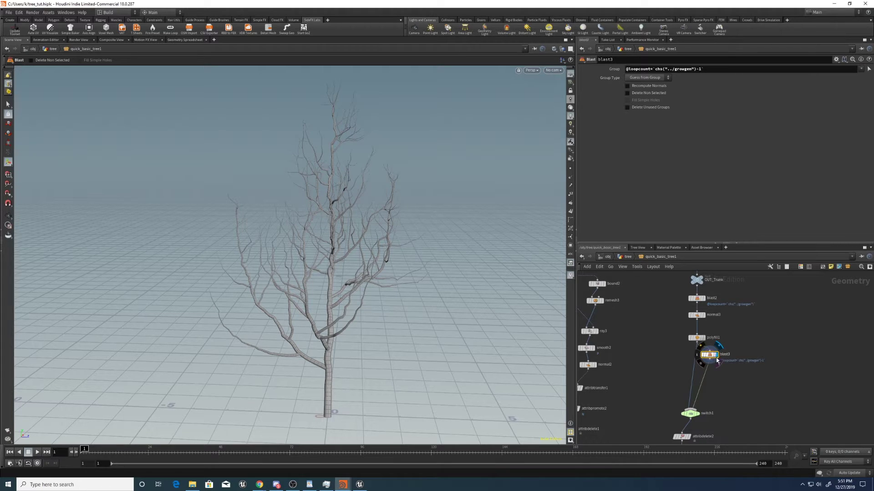
{"action": "left_click_drag", "start_coordinate": [717, 361], "coordinate": [731, 370]}
{"action": "middle_click", "coordinate": [730, 368]}
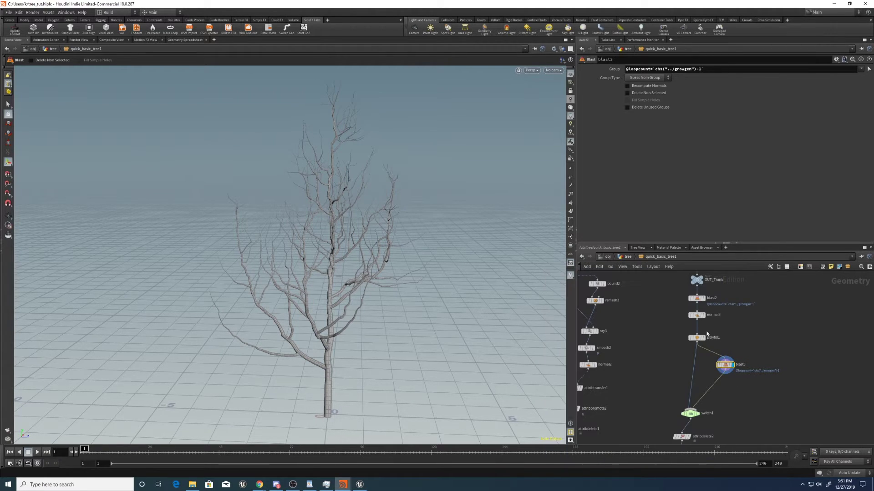
{"action": "middle_click", "coordinate": [705, 338]}
{"action": "left_click", "coordinate": [646, 77]}
{"action": "left_click", "coordinate": [639, 101]}
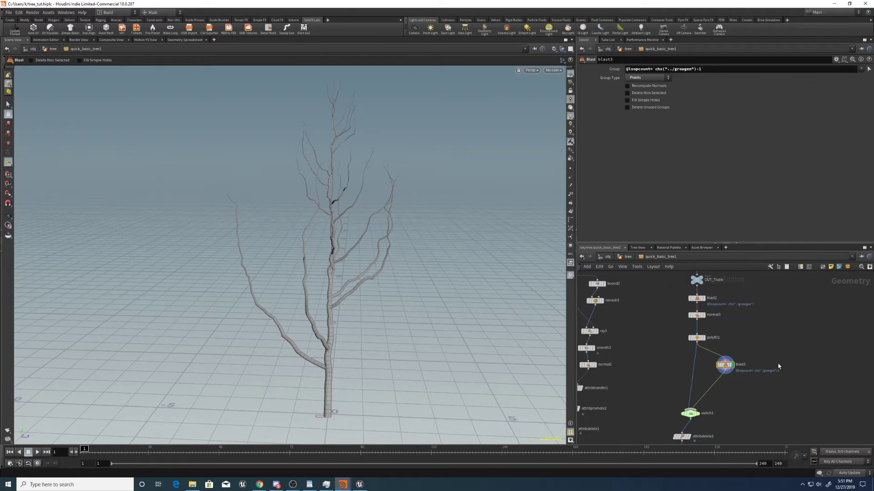
{"action": "middle_click", "coordinate": [726, 364]}
{"action": "key", "text": "Escape"}
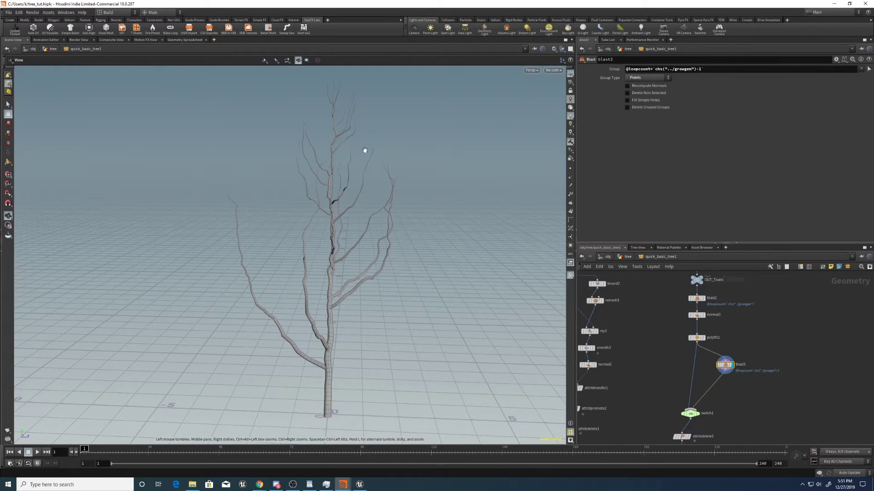
Check blast3's point and primitive counts in its node info.
{"action": "scroll", "coordinate": [364, 151], "scroll_direction": "down", "scroll_amount": 10}
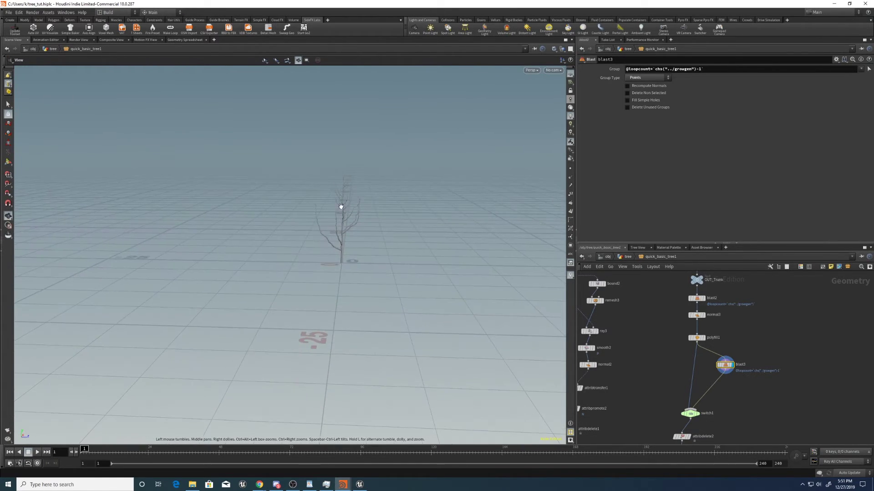
{"action": "scroll", "coordinate": [327, 212], "scroll_direction": "up", "scroll_amount": 5}
{"action": "key", "text": "Return"}
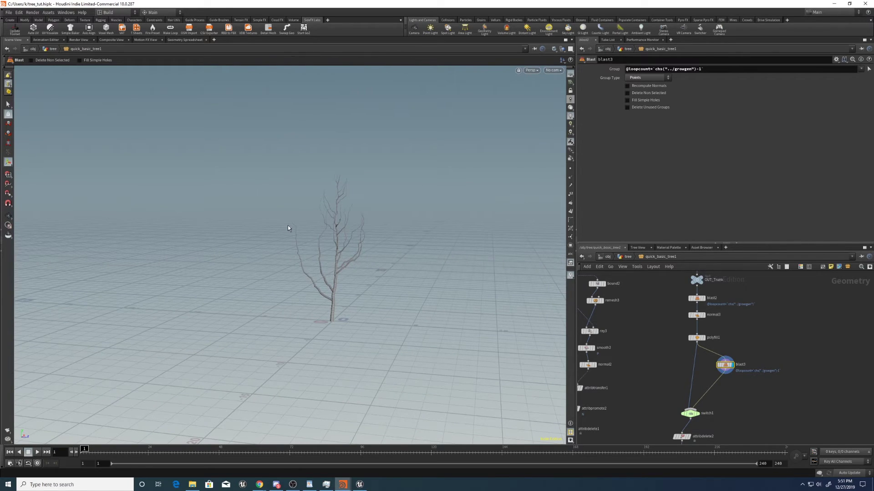
{"action": "middle_click", "coordinate": [728, 367]}
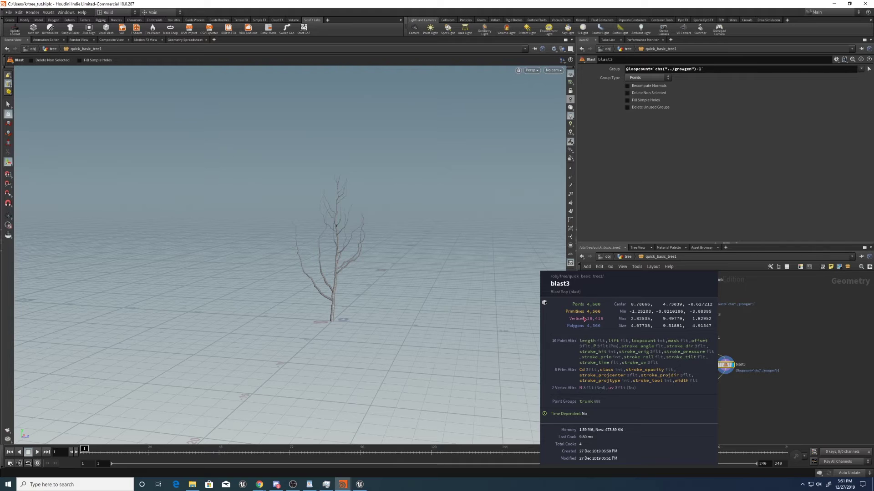
{"action": "middle_click_drag", "start_coordinate": [654, 363], "coordinate": [692, 311]}
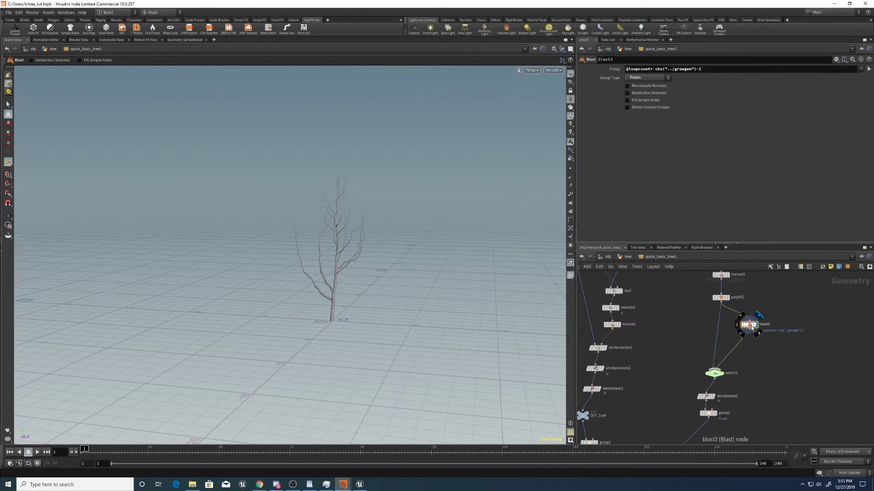
{"action": "middle_click", "coordinate": [749, 324]}
{"action": "key", "text": "Escape"}
{"action": "scroll", "coordinate": [327, 286], "scroll_direction": "up", "scroll_amount": 5}
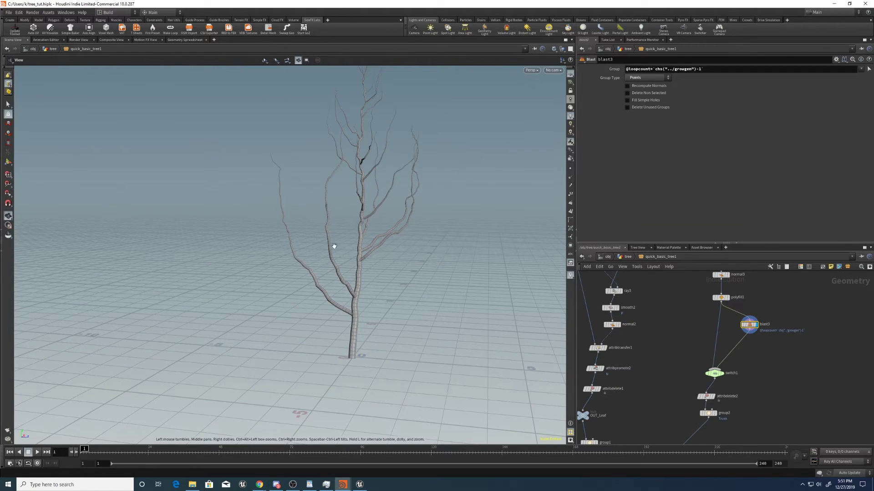
{"action": "scroll", "coordinate": [357, 299], "scroll_direction": "down", "scroll_amount": 4}
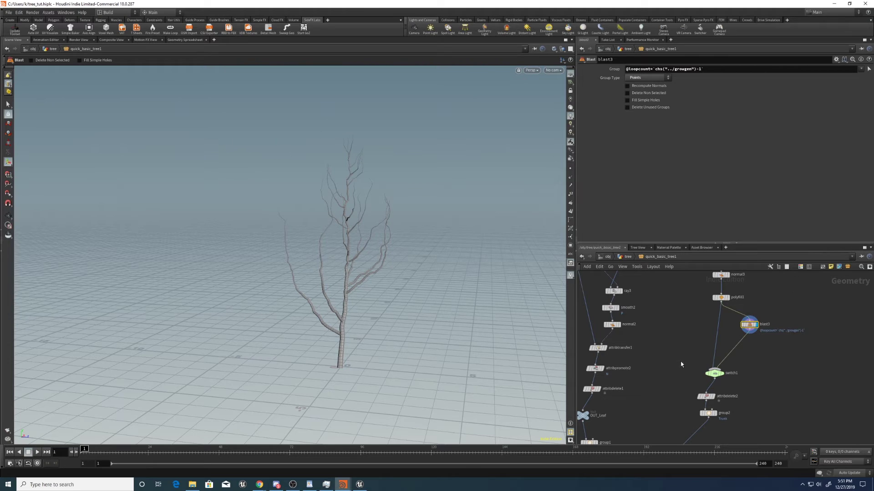
Display switch1's output, showing the full tree with Select Input 0.
{"action": "left_click", "coordinate": [714, 373]}
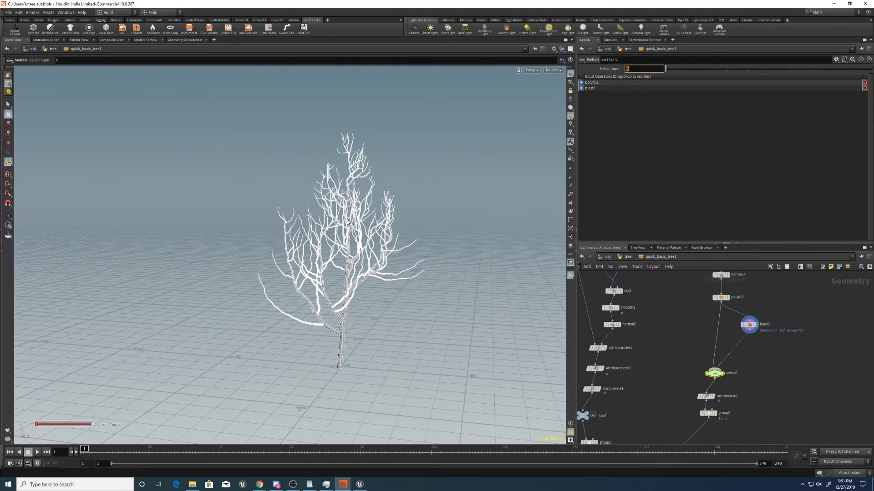
{"action": "left_click", "coordinate": [626, 256]}
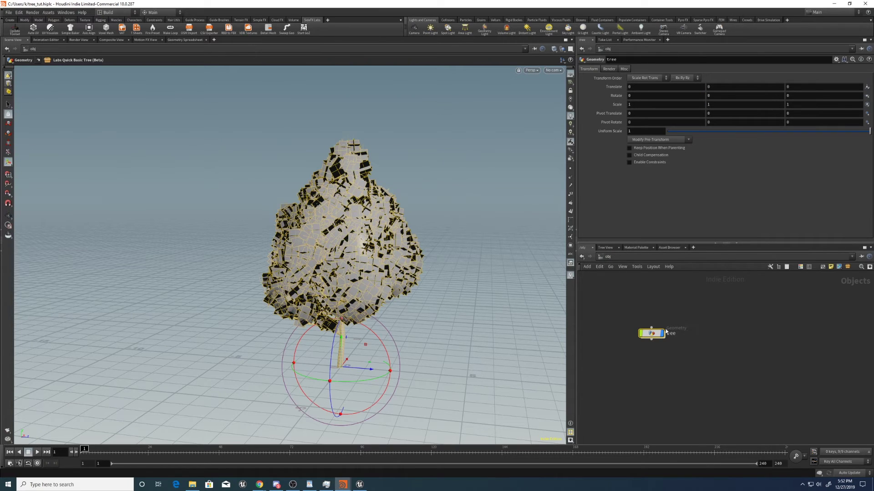
{"action": "key", "text": "Return"}
{"action": "left_click", "coordinate": [719, 373]}
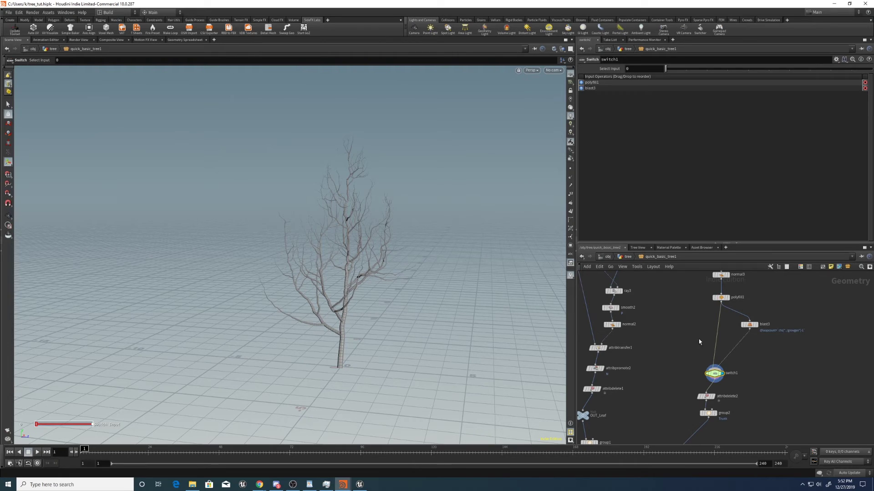
{"action": "middle_click_drag", "start_coordinate": [708, 340], "coordinate": [727, 320]}
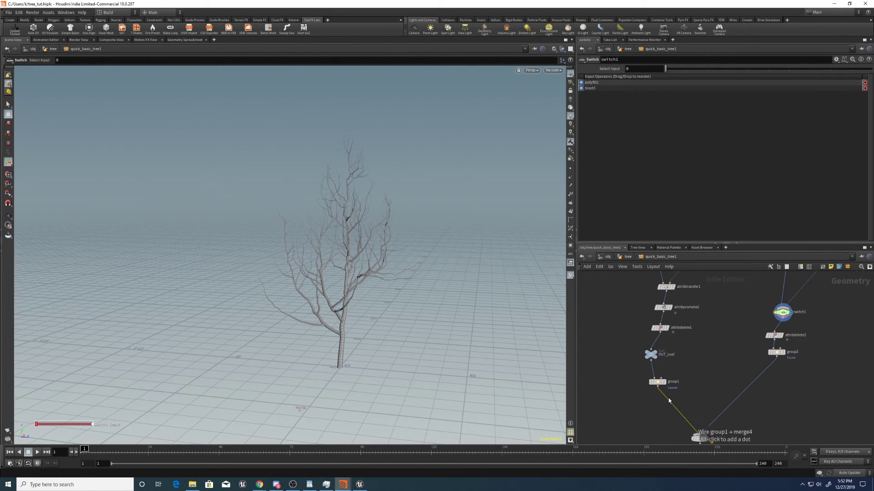
Insert a Switch node (switch2) on the wire from group1 to merge4.
{"action": "key", "text": "Tab"}
{"action": "key", "text": "Return"}
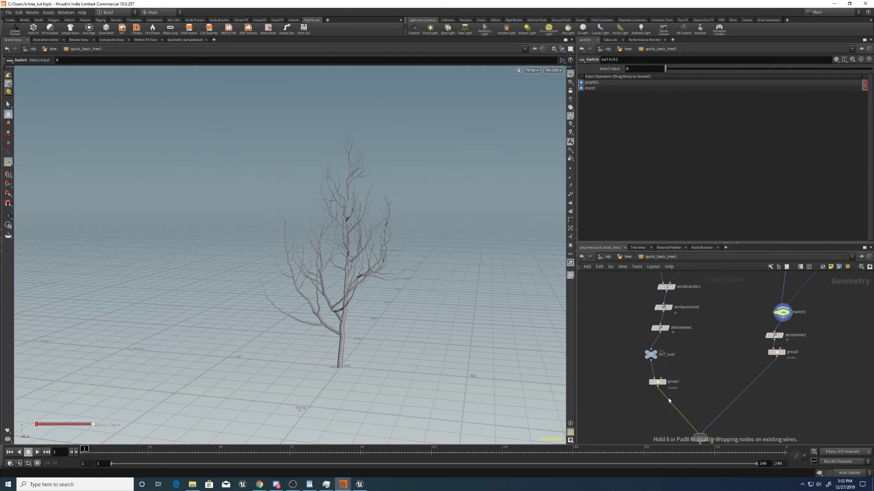
{"action": "left_click", "coordinate": [668, 401]}
{"action": "left_click_drag", "start_coordinate": [668, 400], "coordinate": [656, 407]}
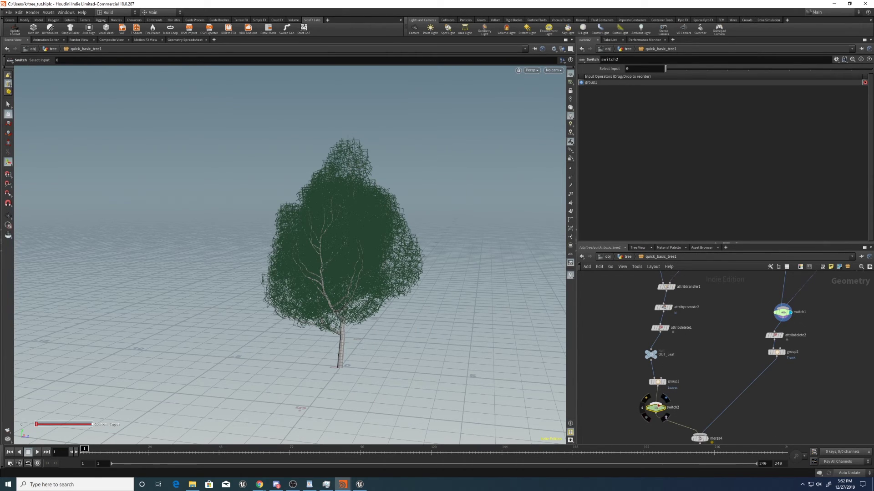
Create an empty null1 wired into switch2's first input.
{"action": "left_click", "coordinate": [656, 401]}
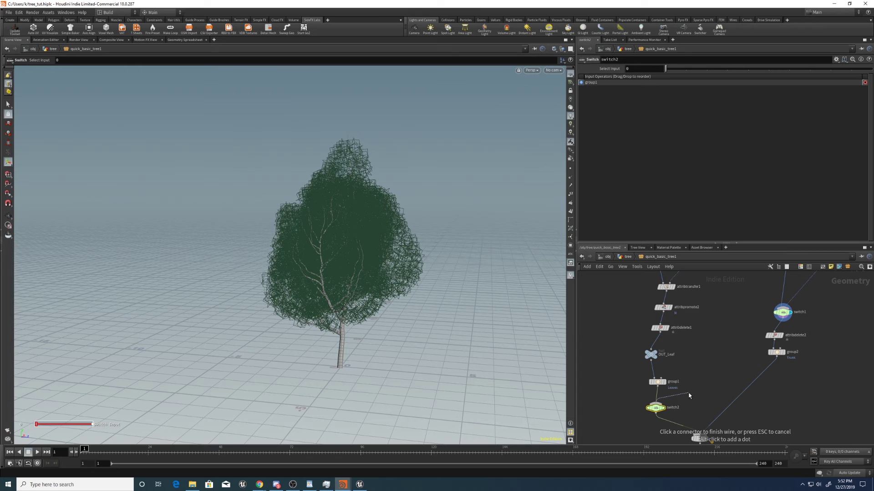
{"action": "key", "text": "Tab"}
{"action": "type", "text": "null"}
{"action": "key", "text": "Return"}
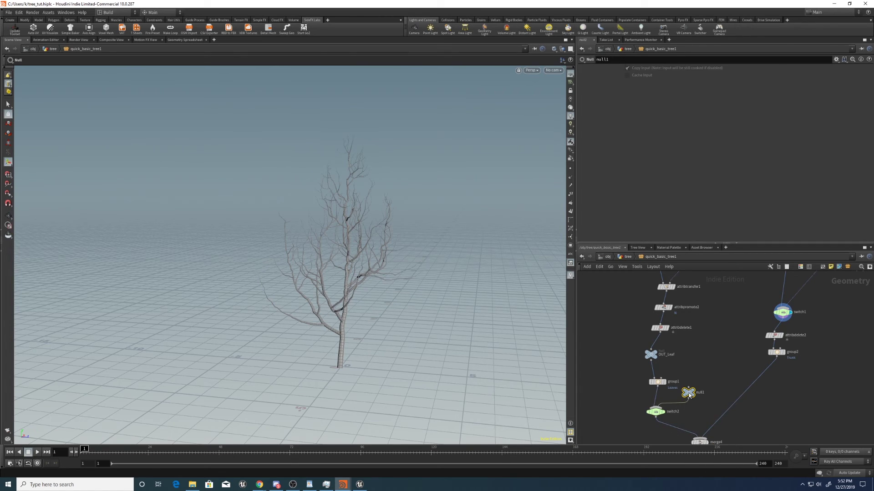
{"action": "left_click", "coordinate": [617, 389]}
Display switch2, trying Select Input 1 then returning it to 0 to hide leaves.
{"action": "left_click", "coordinate": [655, 412]}
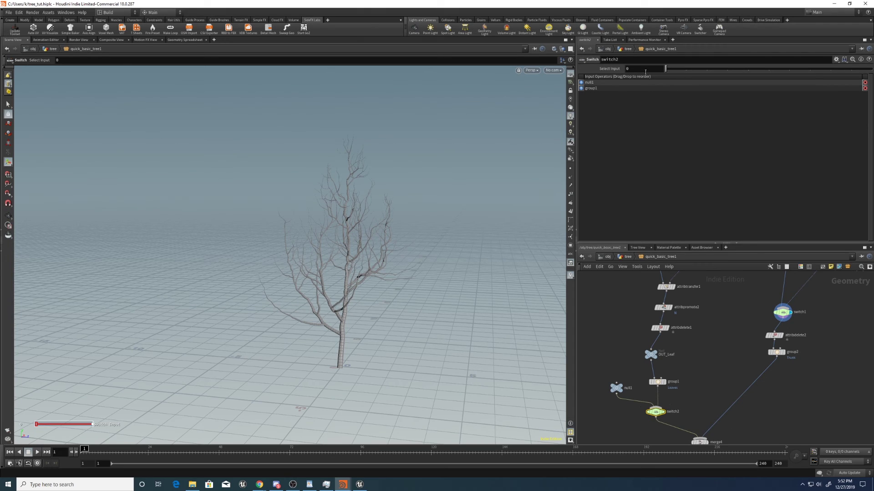
{"action": "left_click_drag", "start_coordinate": [665, 68], "coordinate": [686, 69]}
{"action": "left_click", "coordinate": [664, 412]}
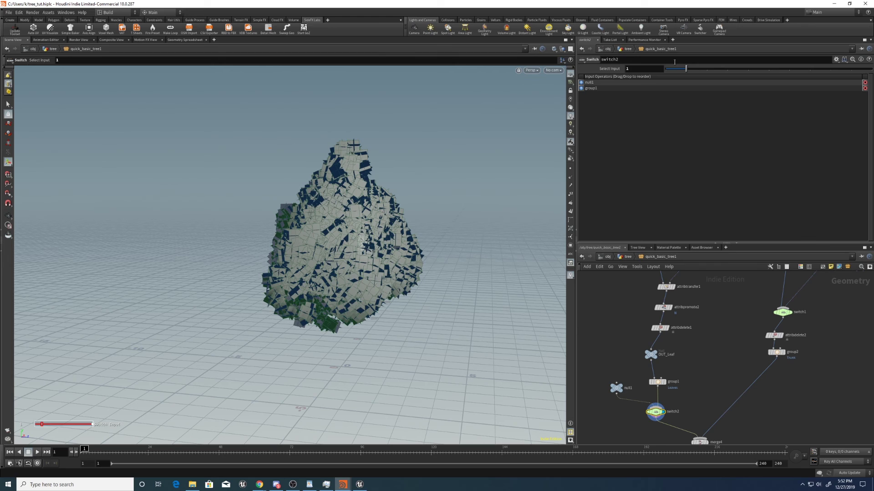
{"action": "key", "text": "ctrl+z"}
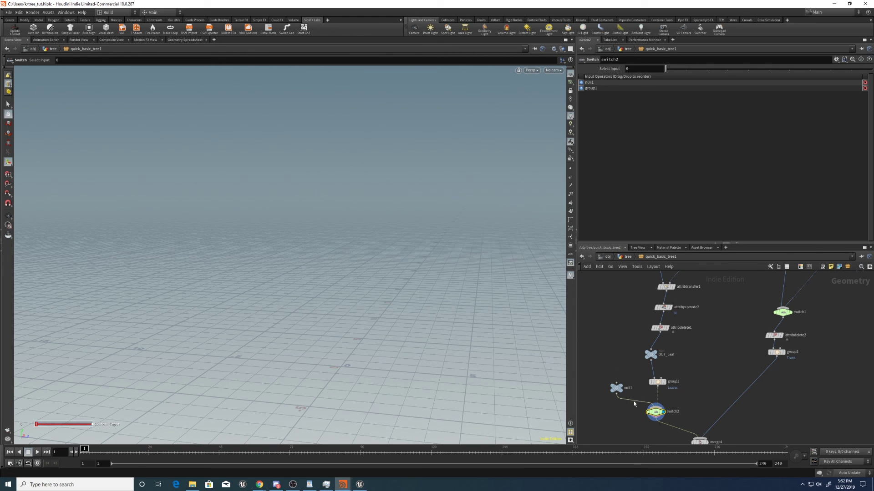
{"action": "middle_click_drag", "start_coordinate": [644, 425], "coordinate": [640, 405]}
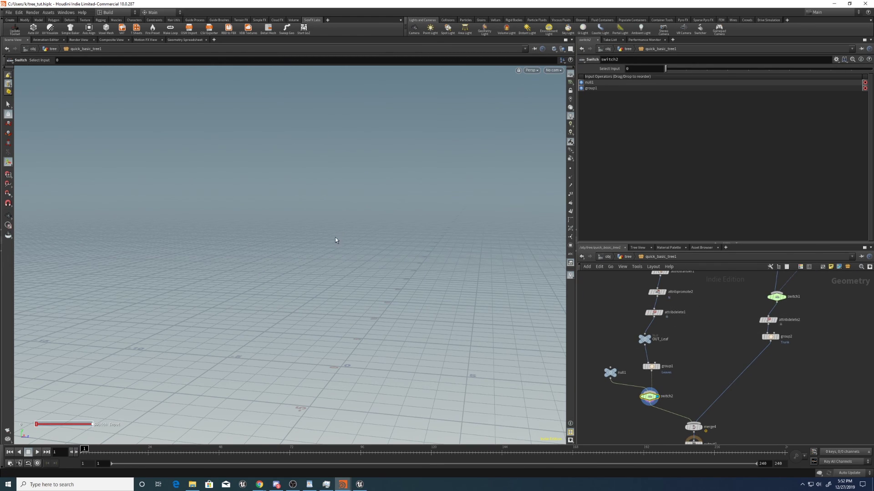